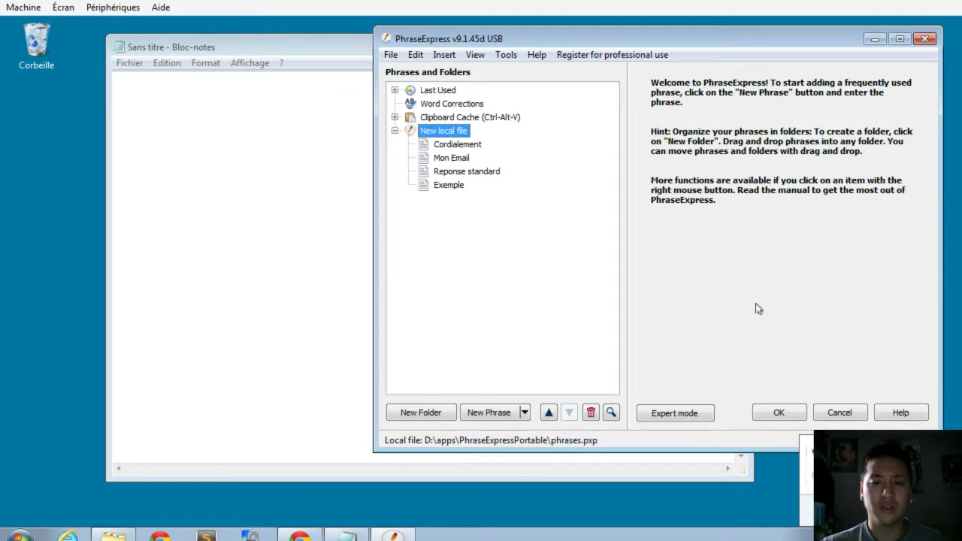
Step: Examine the stored content of the Cordialement phrase under New local file
drag(654, 39, 638, 47)
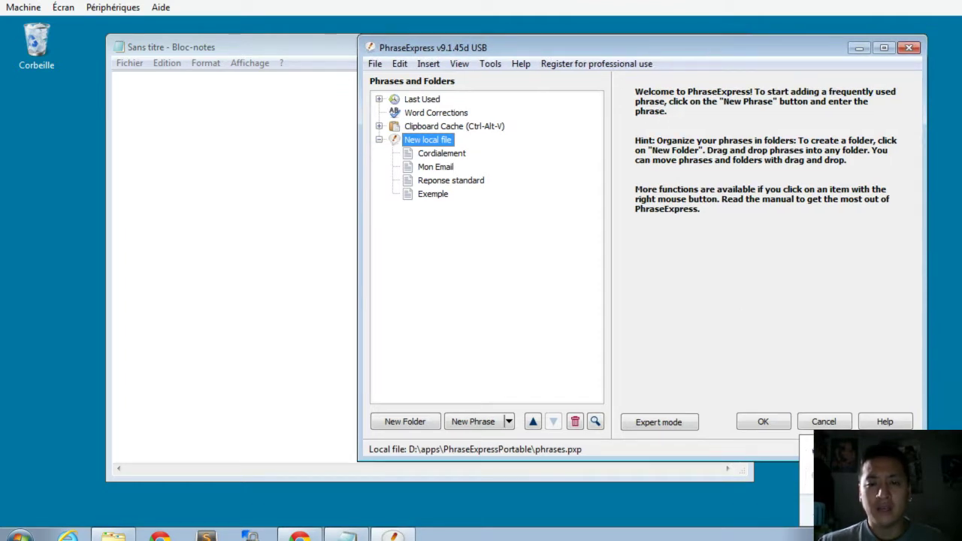
drag(522, 47, 543, 33)
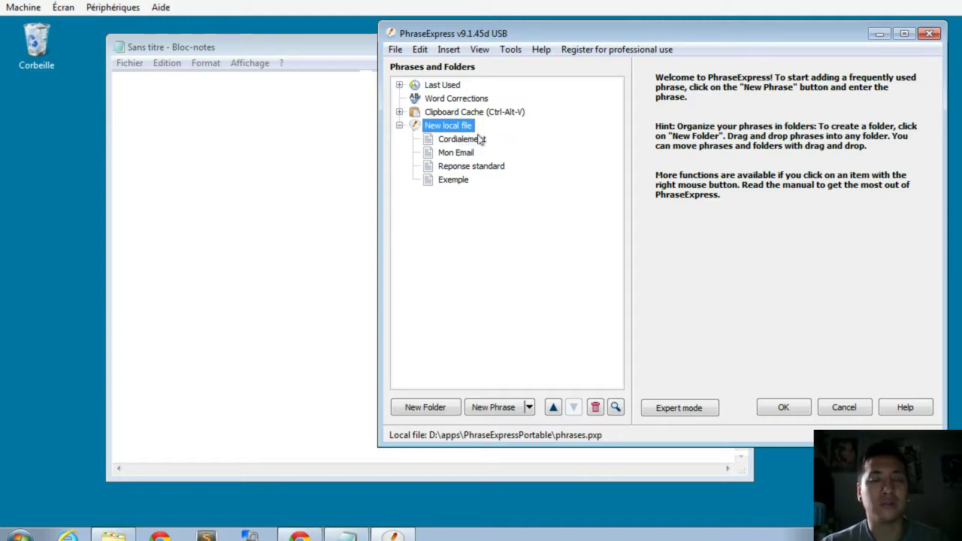
click(462, 139)
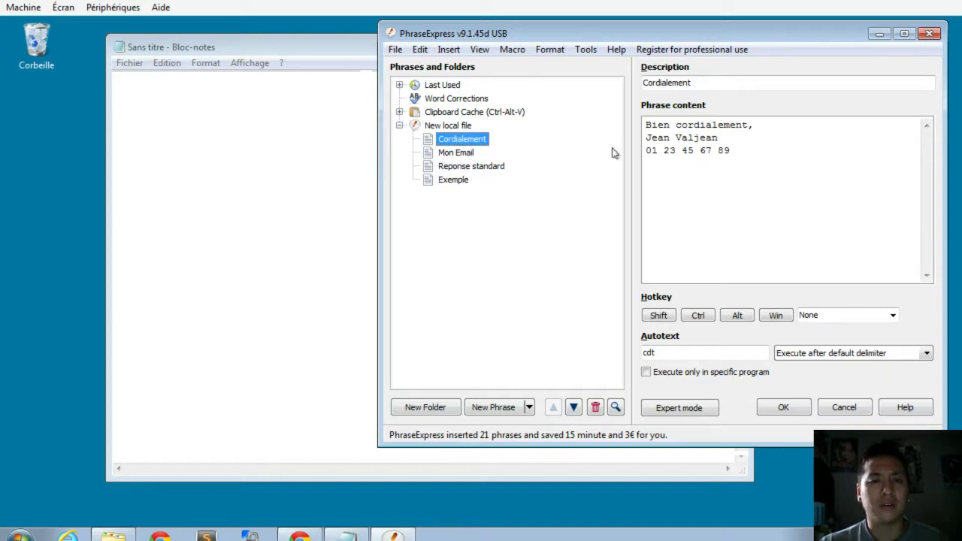
key(ctrl+a)
click(737, 150)
key(ctrl+a)
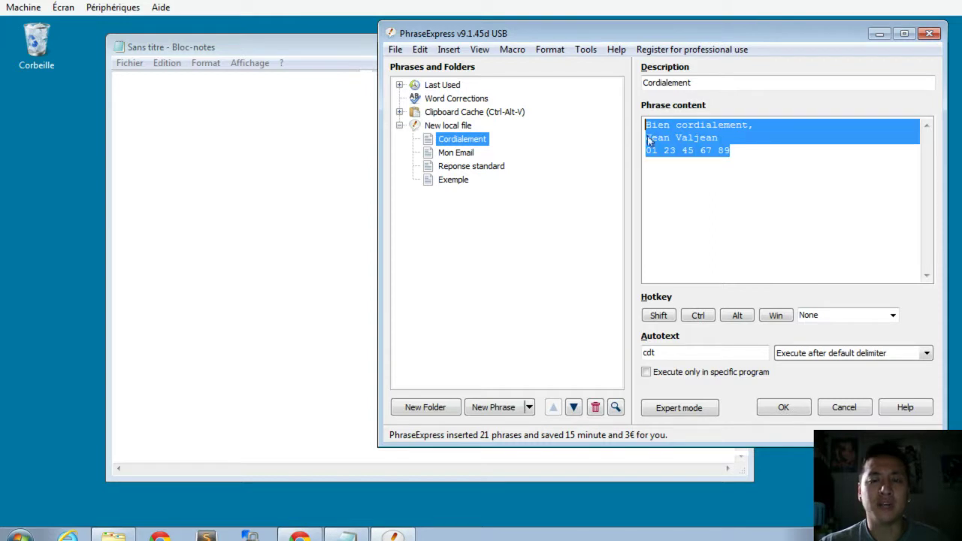
click(725, 176)
key(ctrl+a)
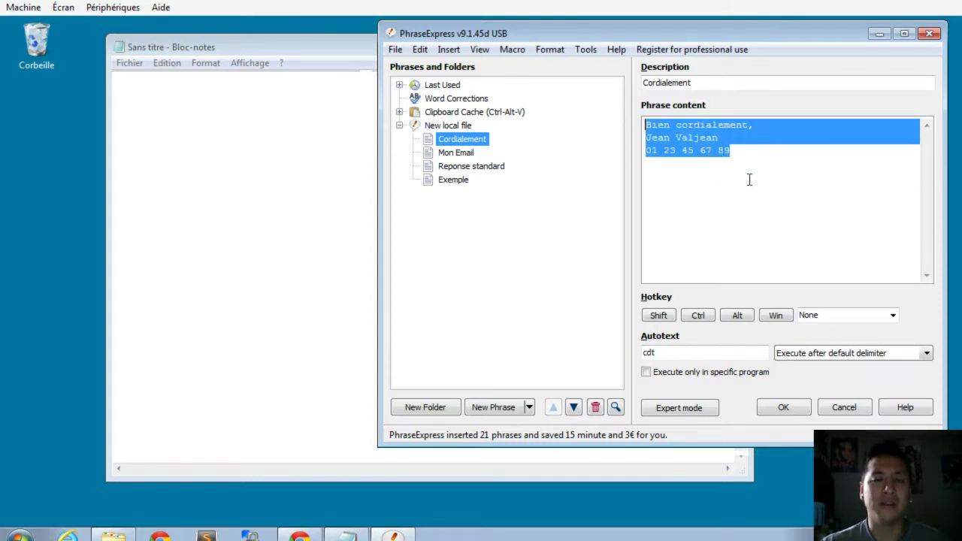
click(746, 175)
key(ctrl+a)
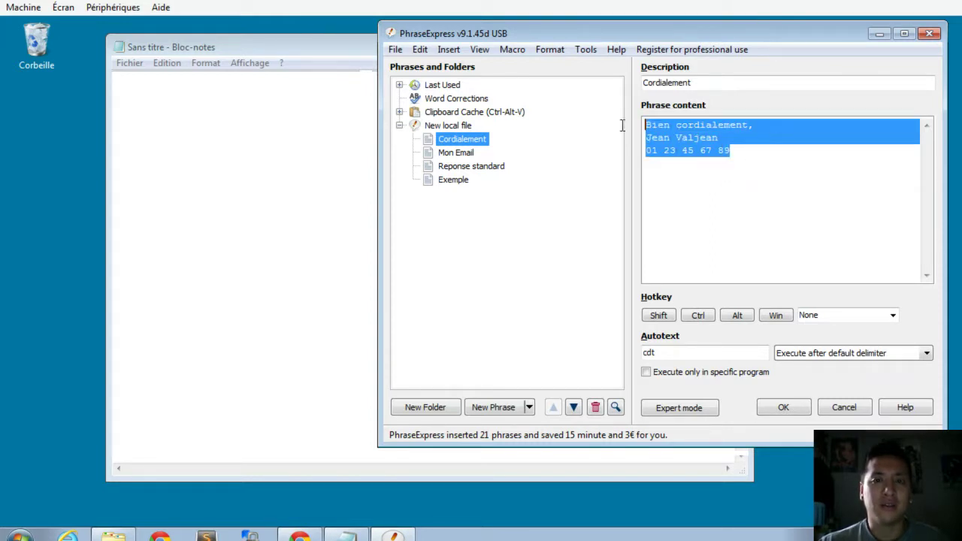
click(708, 154)
Step: Examine the stored contents of the Mon Email and Reponse standard phrases
click(455, 153)
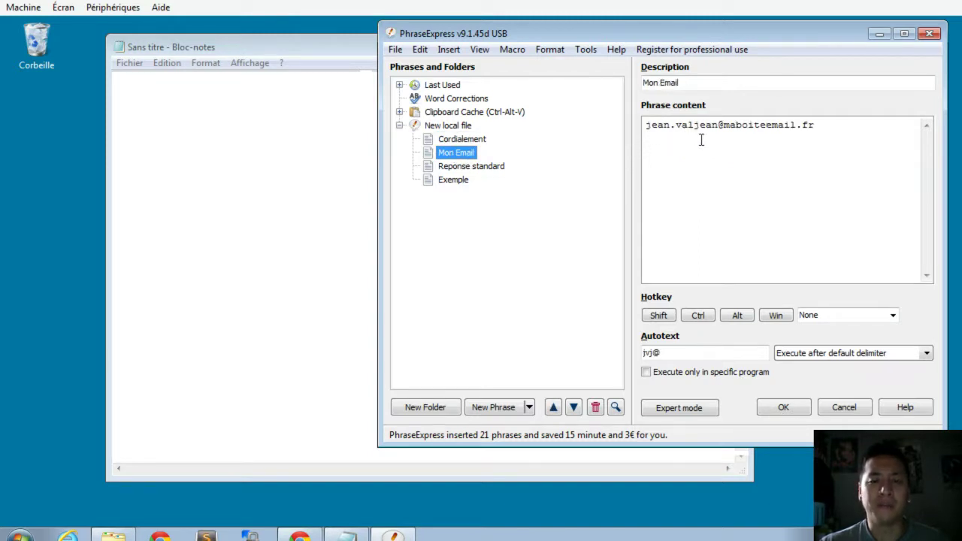
drag(815, 126, 645, 125)
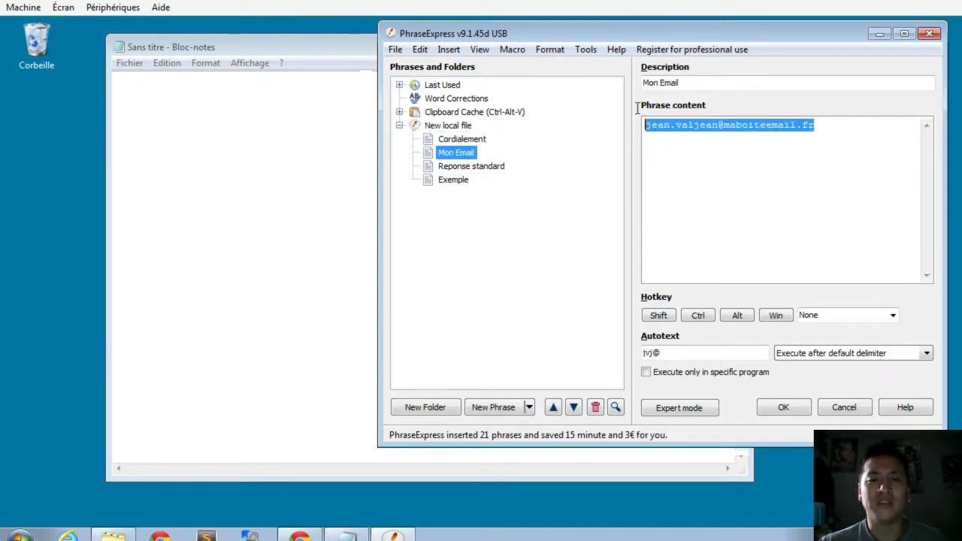
click(708, 158)
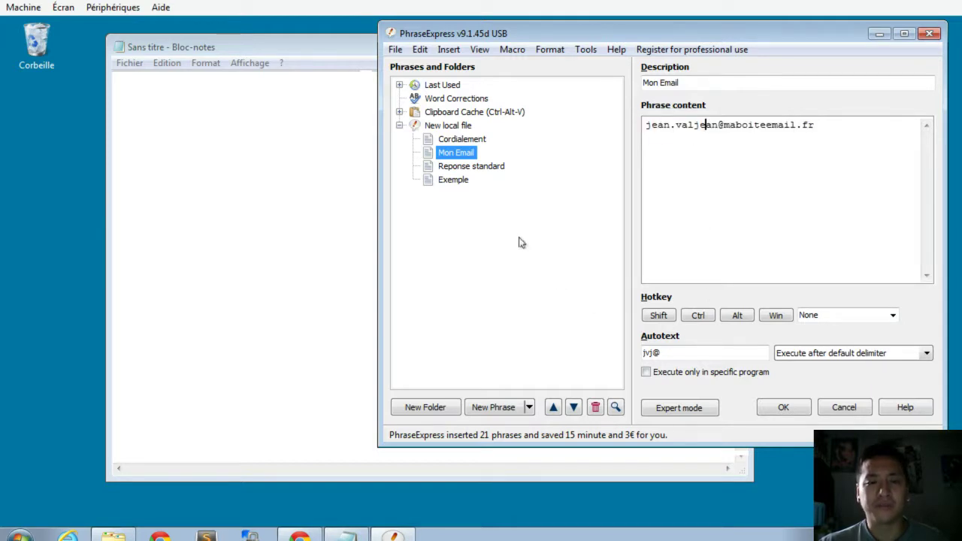
click(469, 172)
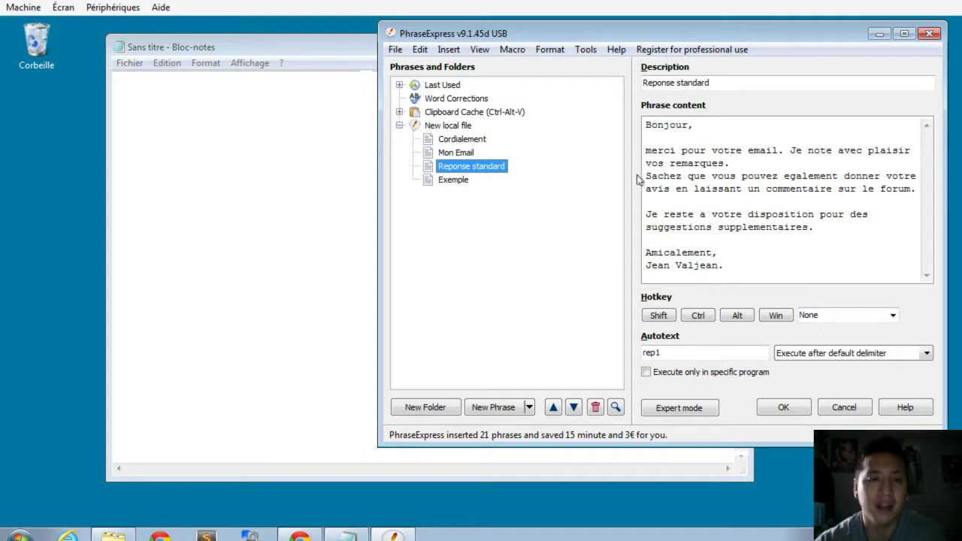
Step: Review the Cordialement phrase again, checking both its content and its autotext abbreviation
click(456, 139)
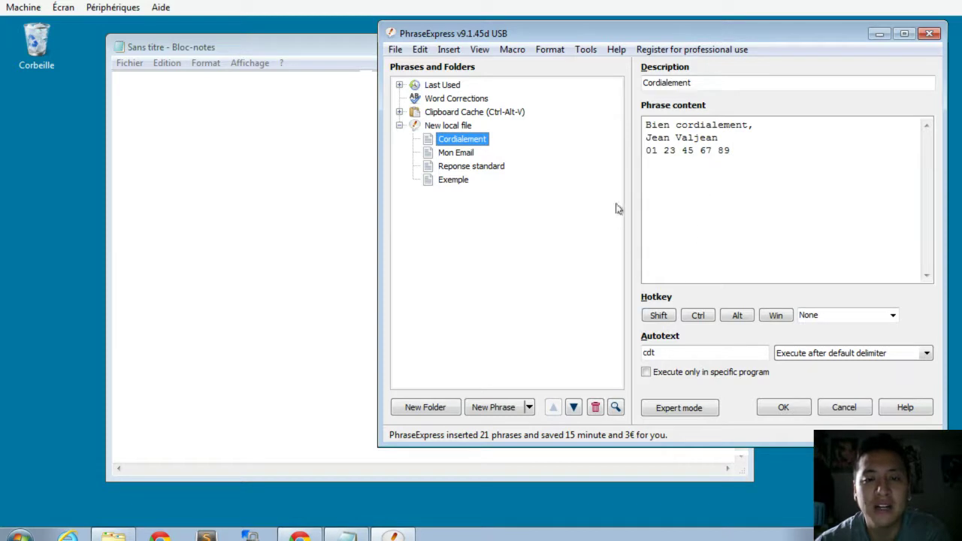
key(ctrl+a)
click(756, 168)
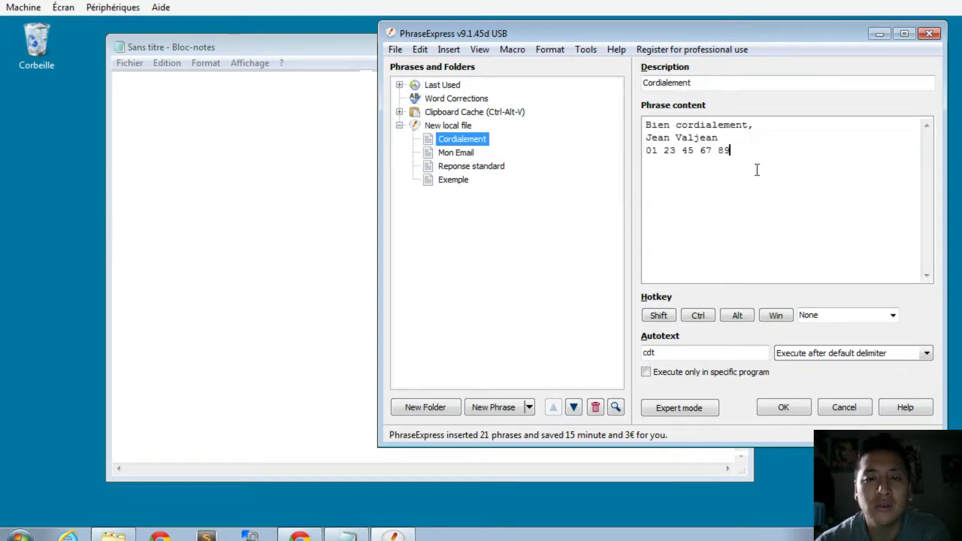
drag(808, 168, 644, 113)
click(713, 173)
drag(770, 177, 638, 122)
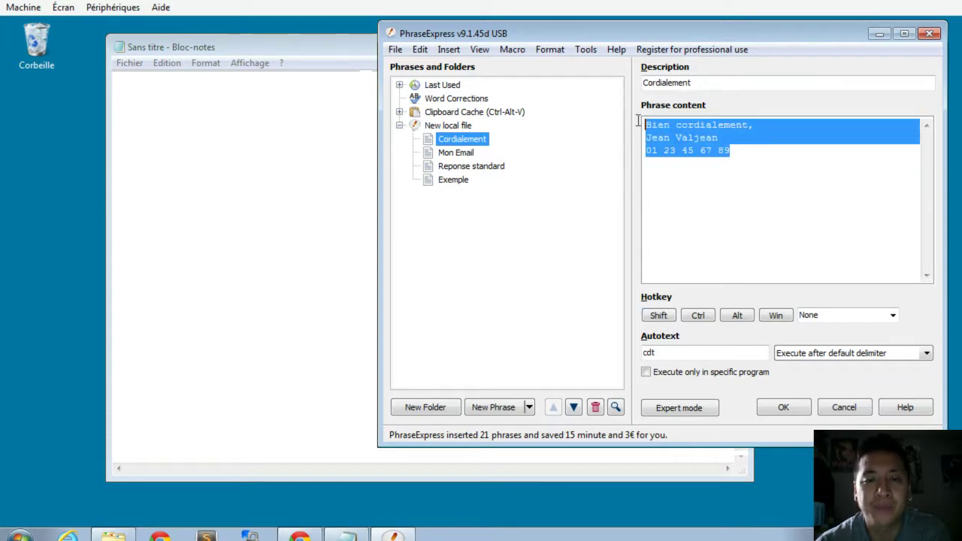
click(800, 220)
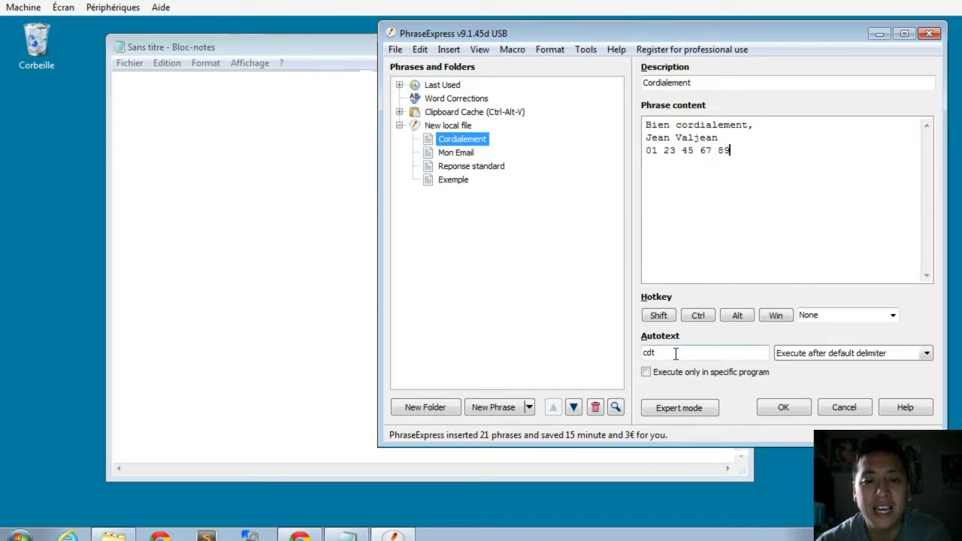
drag(675, 353, 633, 352)
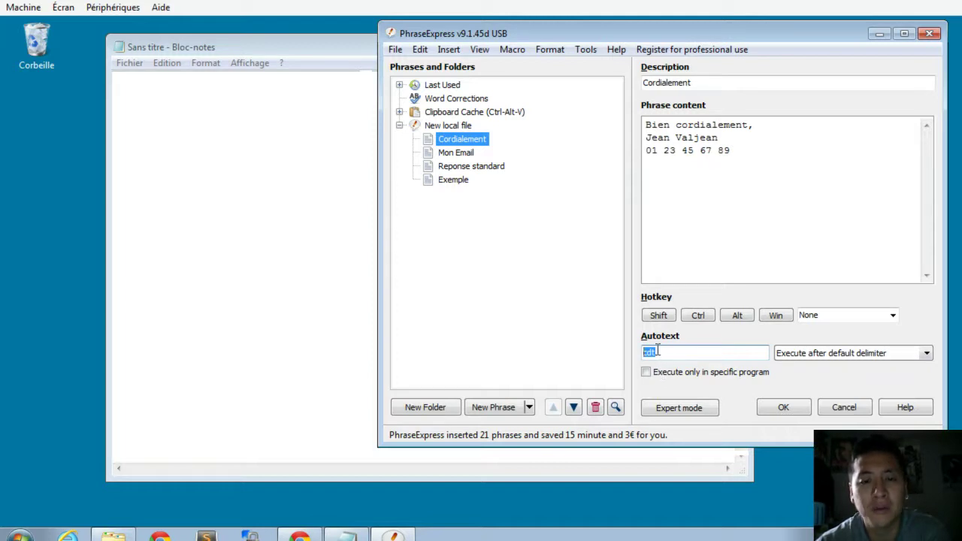
click(659, 351)
drag(759, 156, 644, 120)
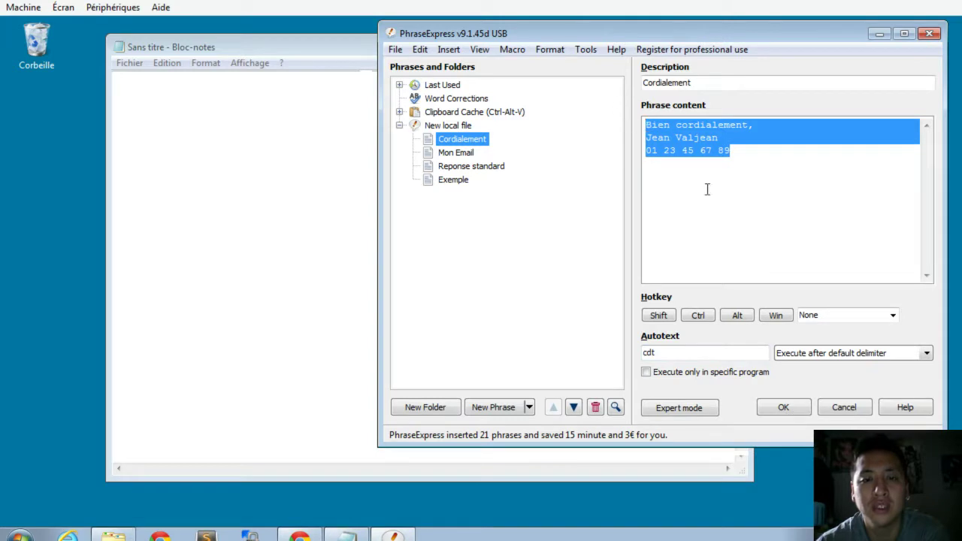
Step: Accept the phrase settings and expand the autotext cdt in the blank Notepad document
click(784, 408)
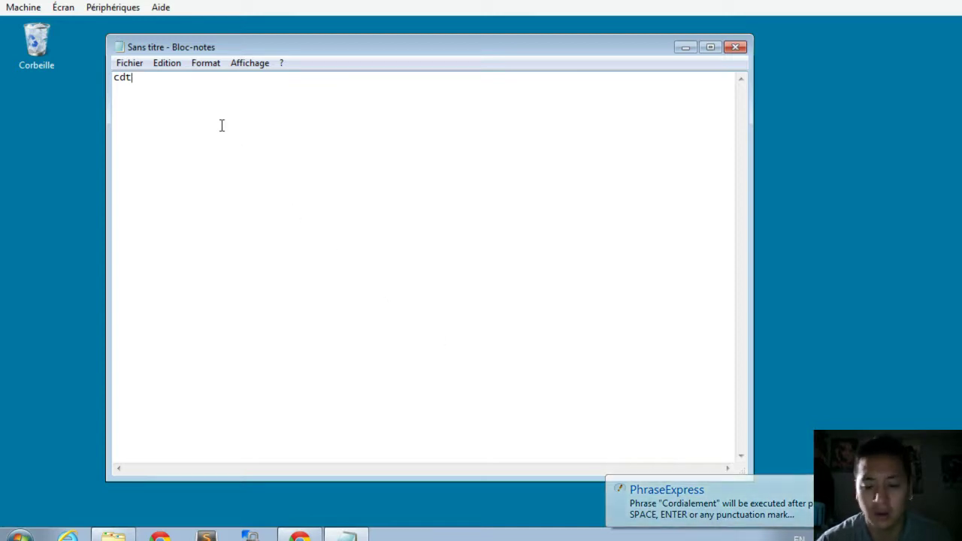
key(Return)
key(BackSpace)
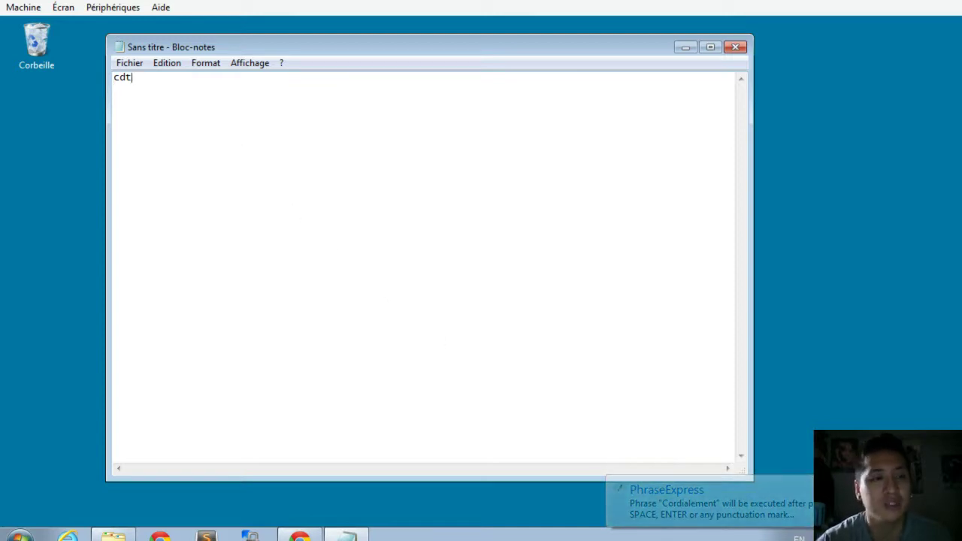
key(BackSpace)
key(BackSpace)
key(BackSpace)
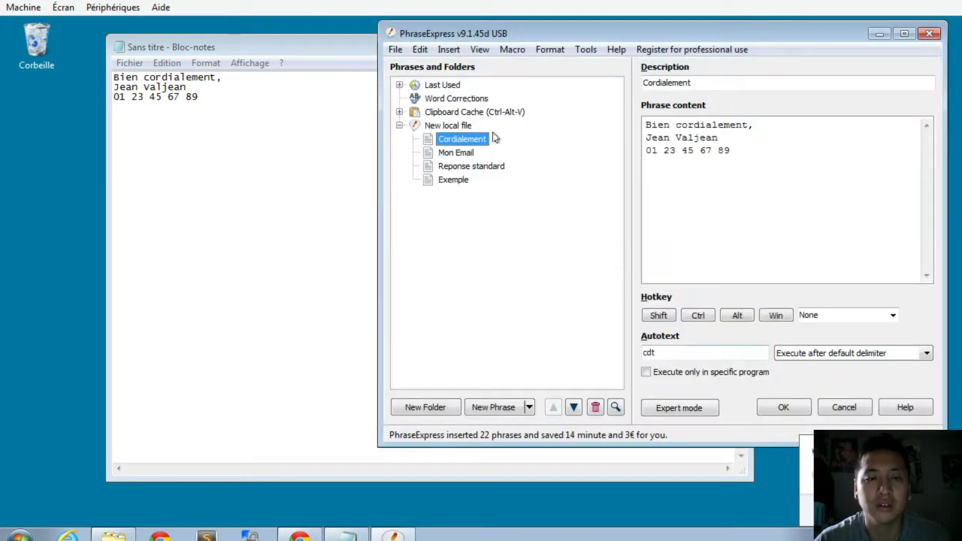
Step: Check the Mon Email phrase in PhraseExpress, and replace the Notepad text with the expansion of its autotext jvj@
click(460, 153)
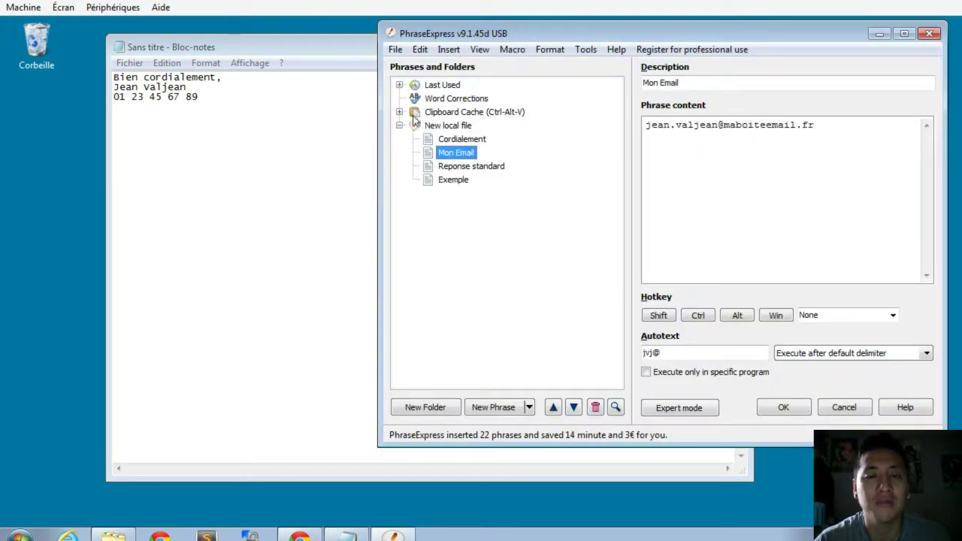
click(928, 33)
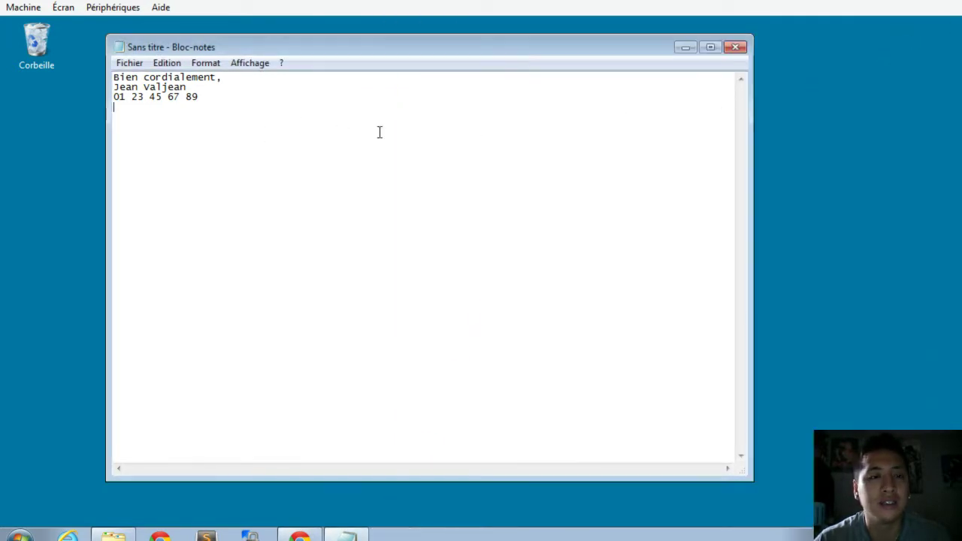
key(ctrl+a)
key(BackSpace)
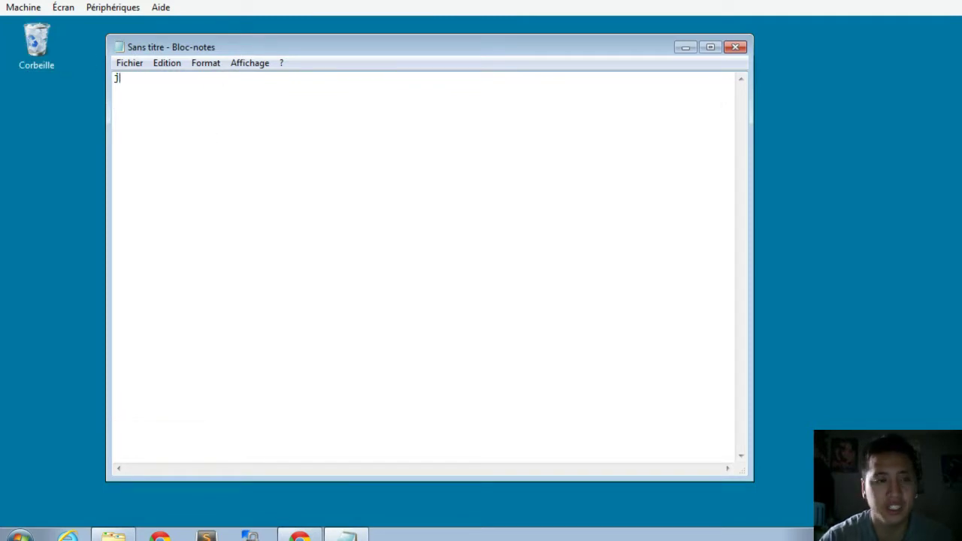
text(jvj@)
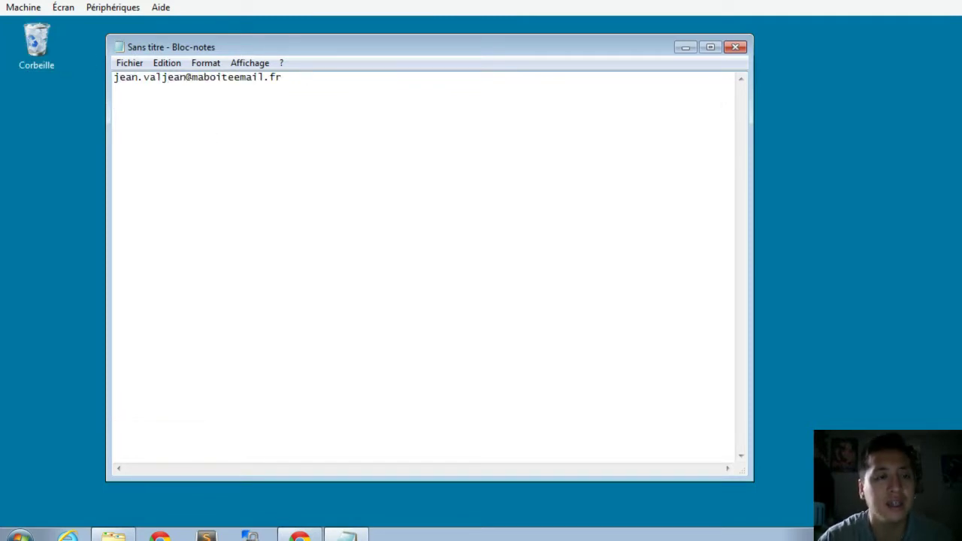
drag(289, 77, 113, 78)
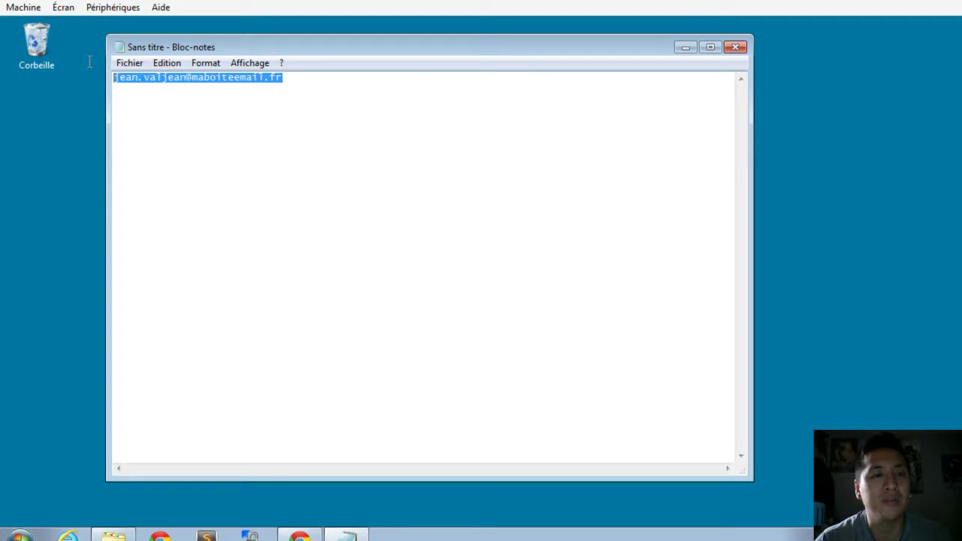
click(223, 133)
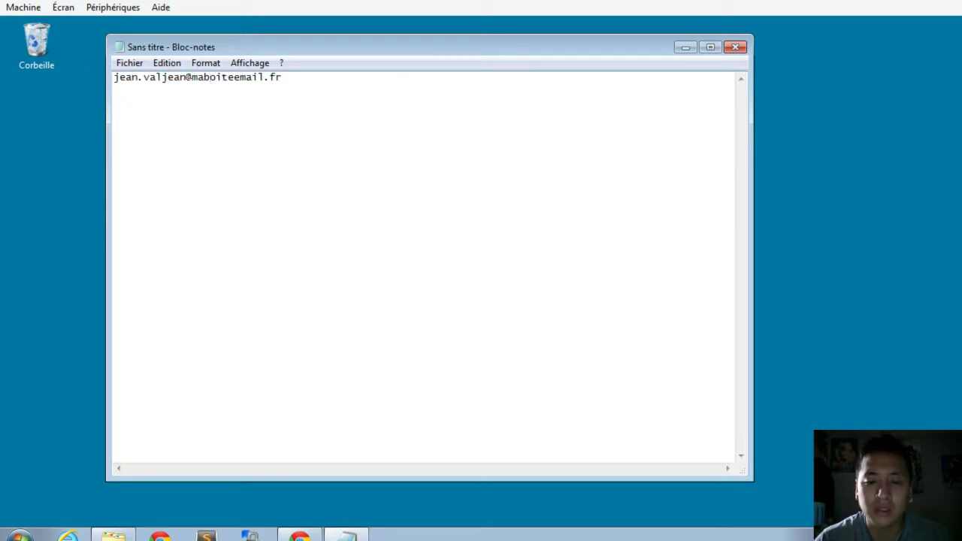
Step: Reopen PhraseExpress and review the Reponse standard phrase's autotext and content
right_click(821, 533)
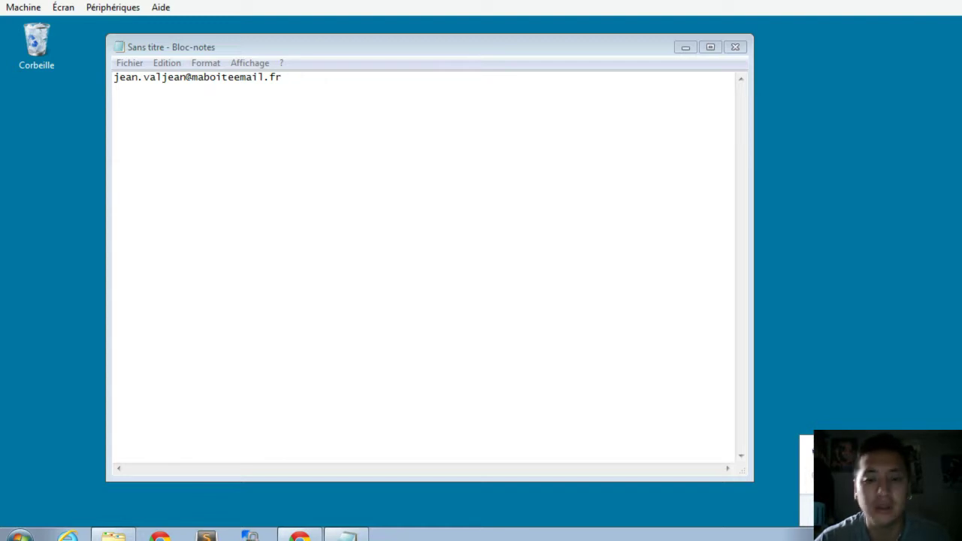
click(807, 468)
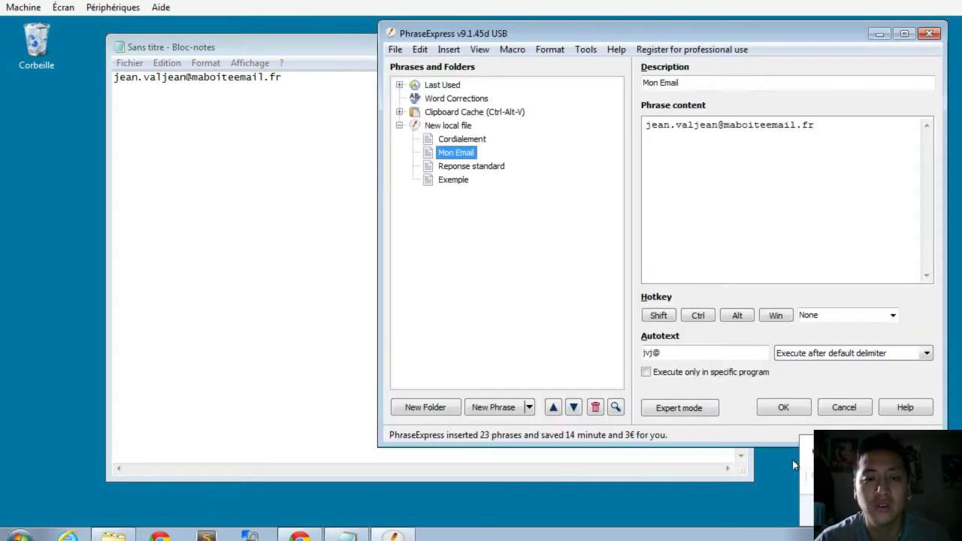
click(473, 168)
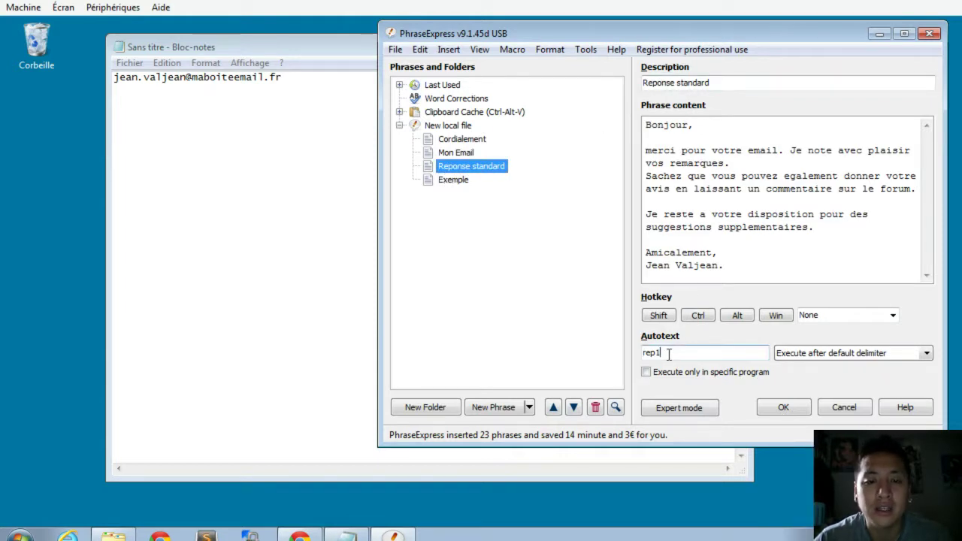
drag(680, 351, 643, 353)
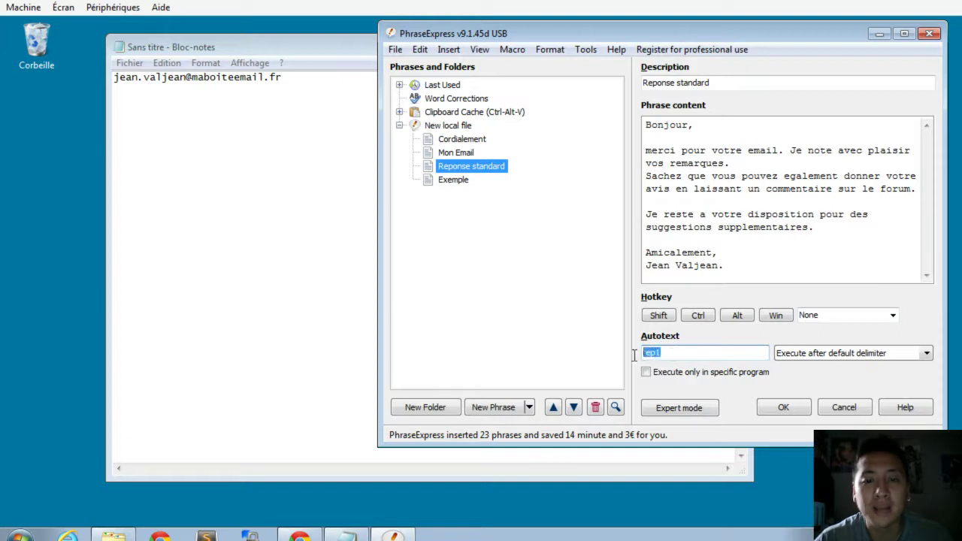
click(719, 254)
drag(743, 269, 587, 118)
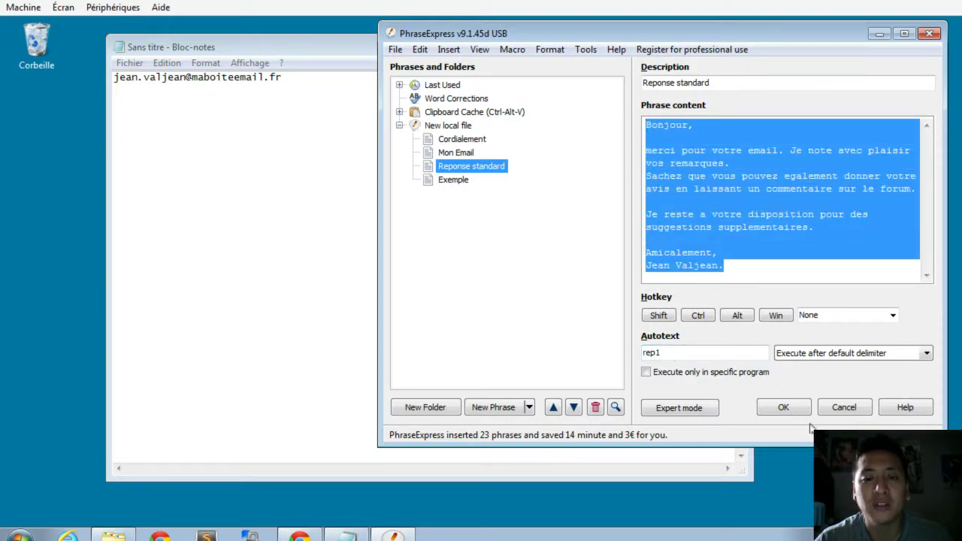
Step: Accept the phrase settings and replace the Notepad text with the expansion of the autotext rep1
click(784, 407)
key(ctrl+a)
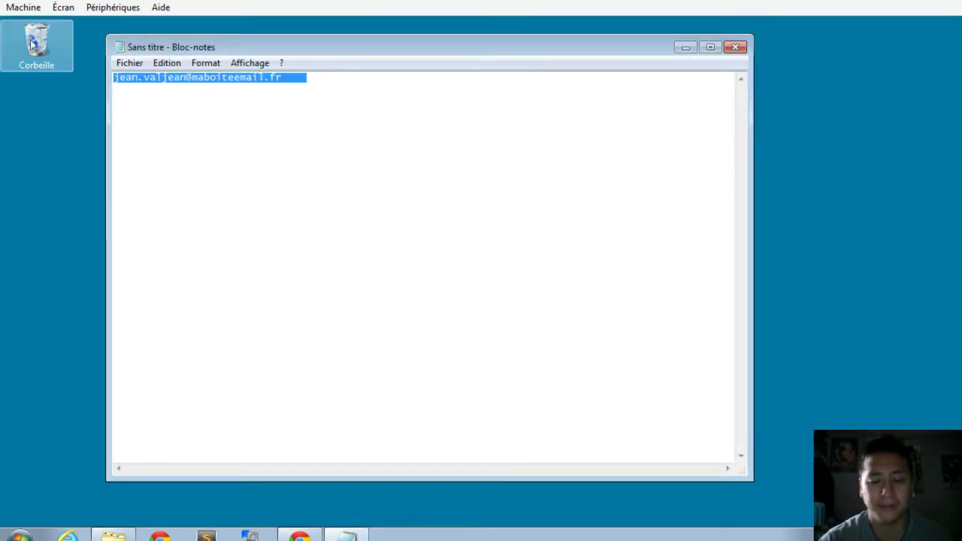
text(rep1)
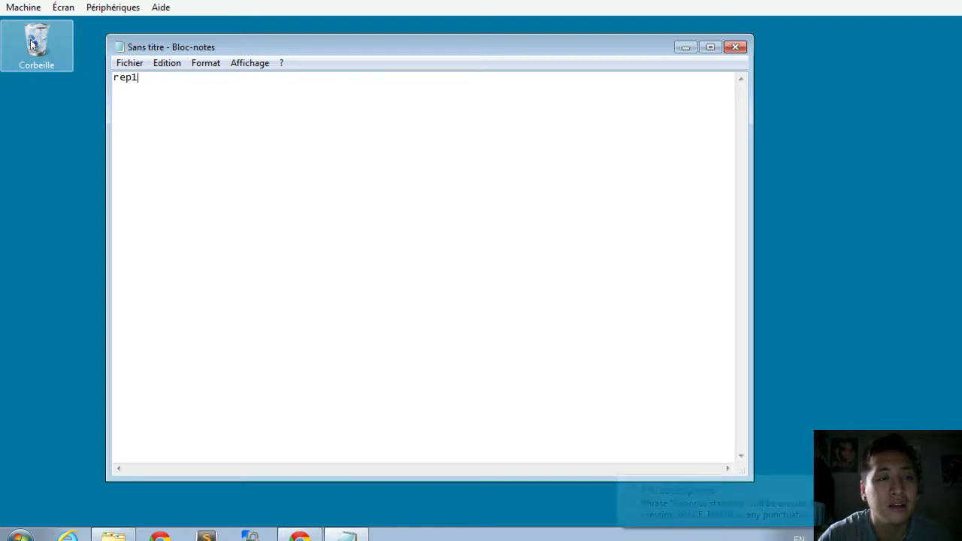
key(Return)
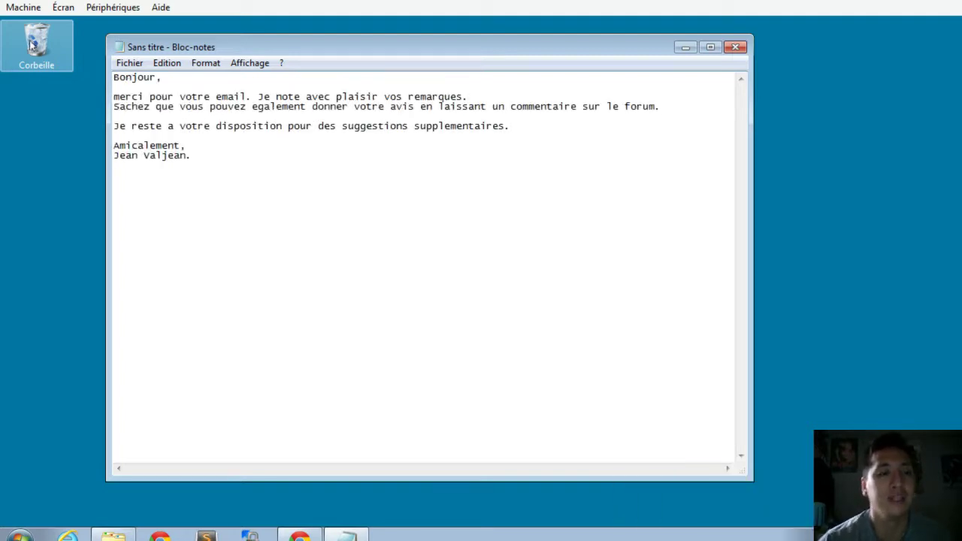
Step: Replace all the Notepad text with the expansion of the autotext exemple
key(ctrl+a)
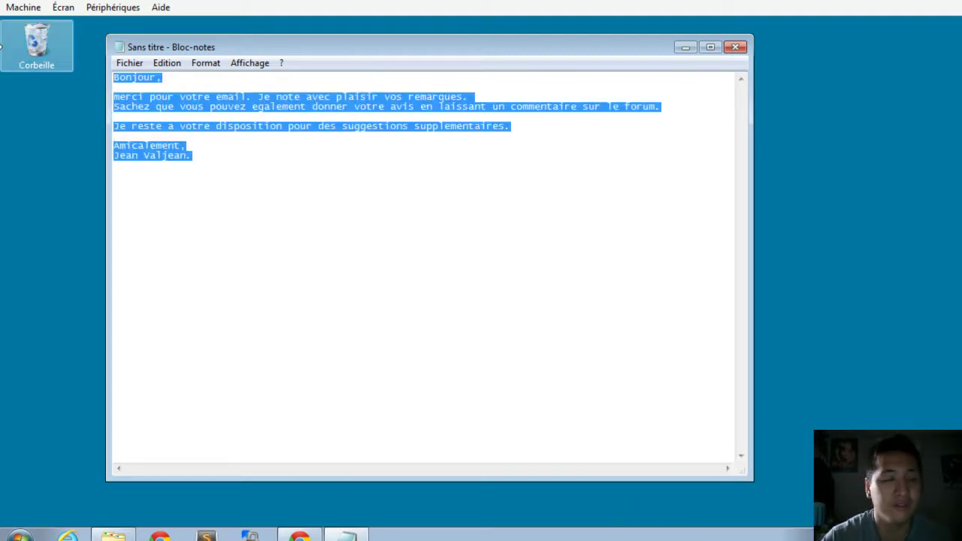
text(egardez, j'ai juste tapé "exemple)
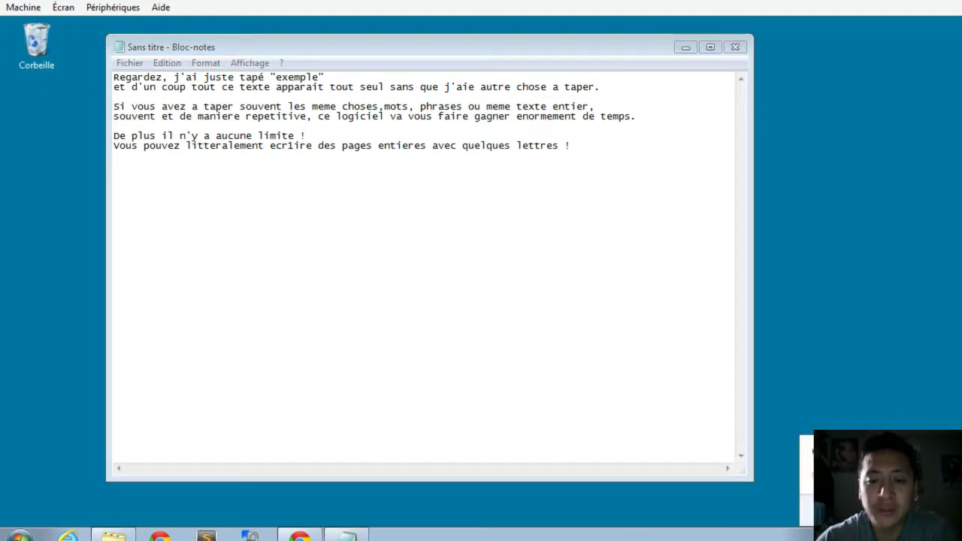
Step: Reopen PhraseExpress with the New local file folder selected, and clear all the text in Notepad
click(808, 471)
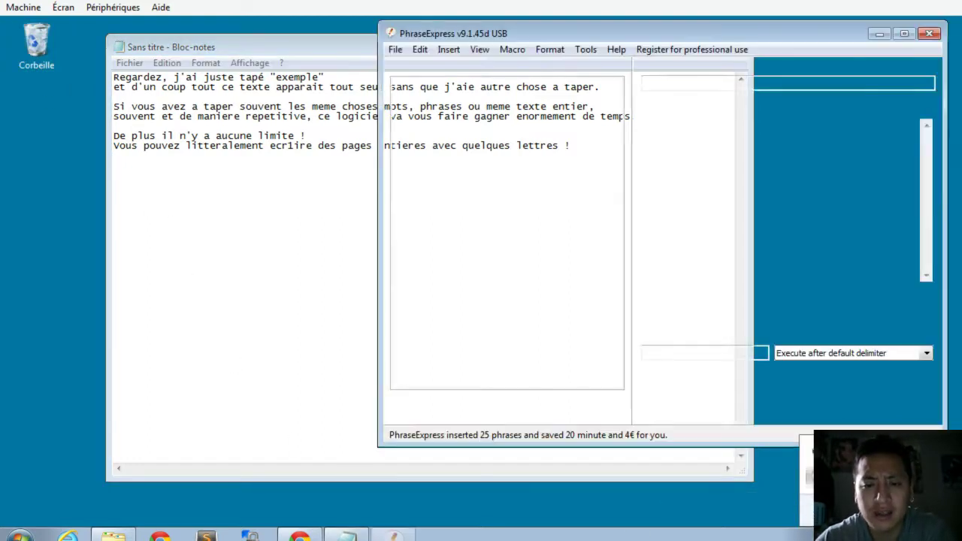
click(460, 126)
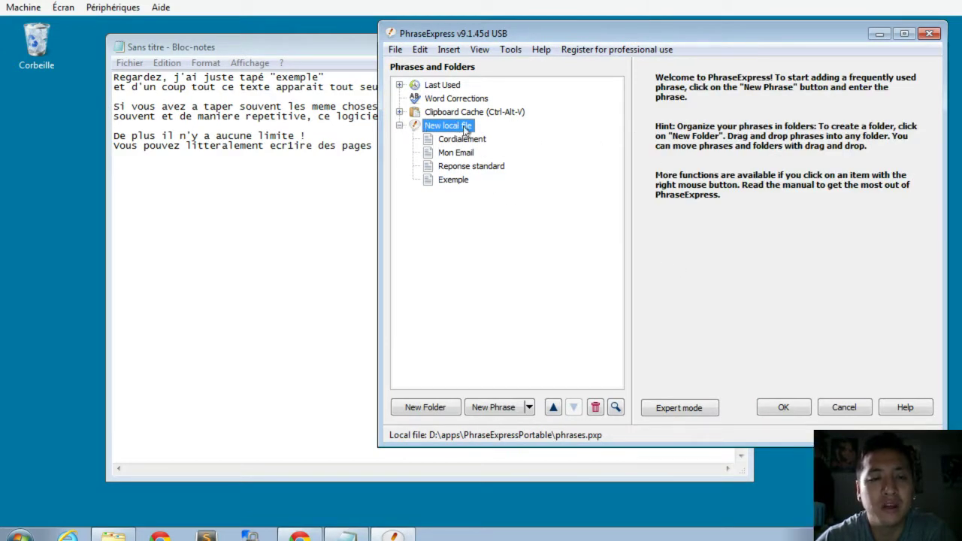
click(279, 244)
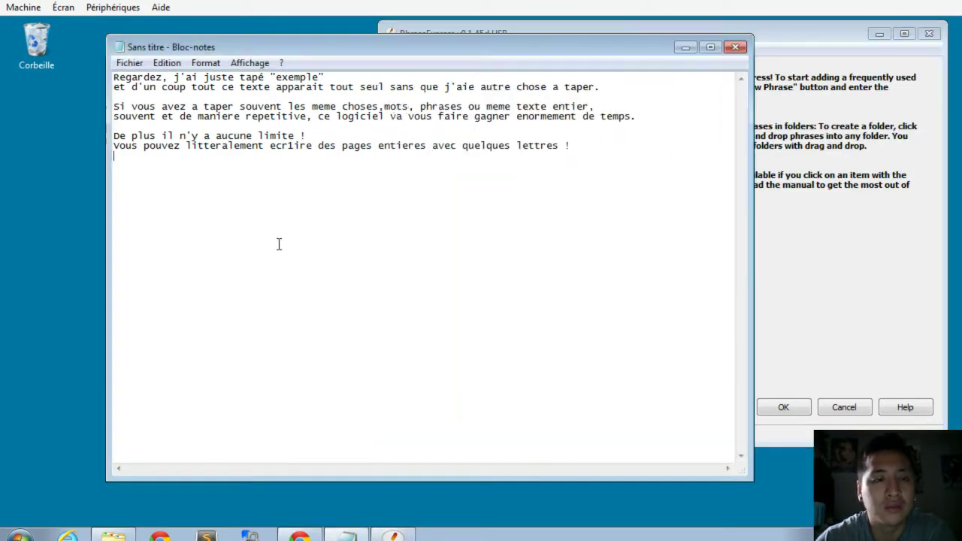
key(ctrl+a)
key(Delete)
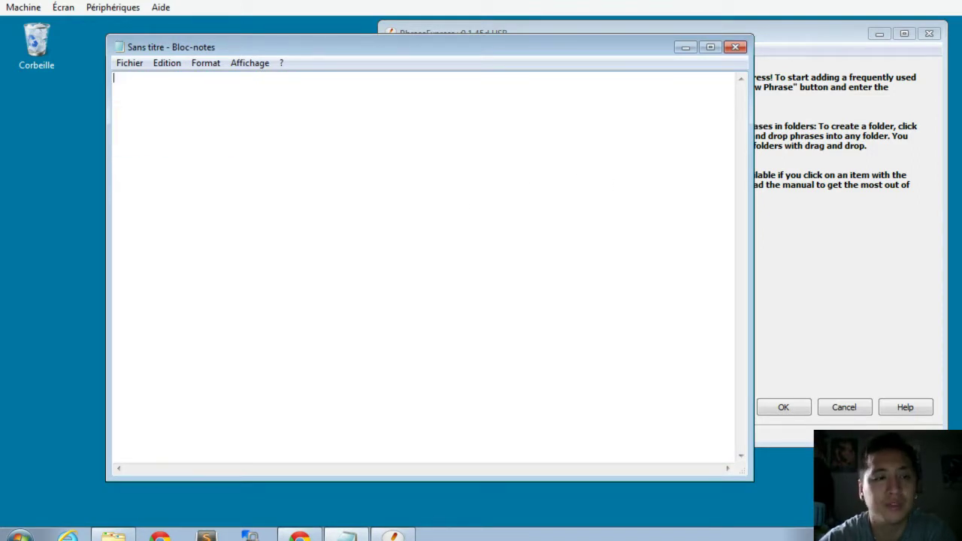
Step: Create a new phrase in the New local file folder and set its description to Mon site
click(833, 347)
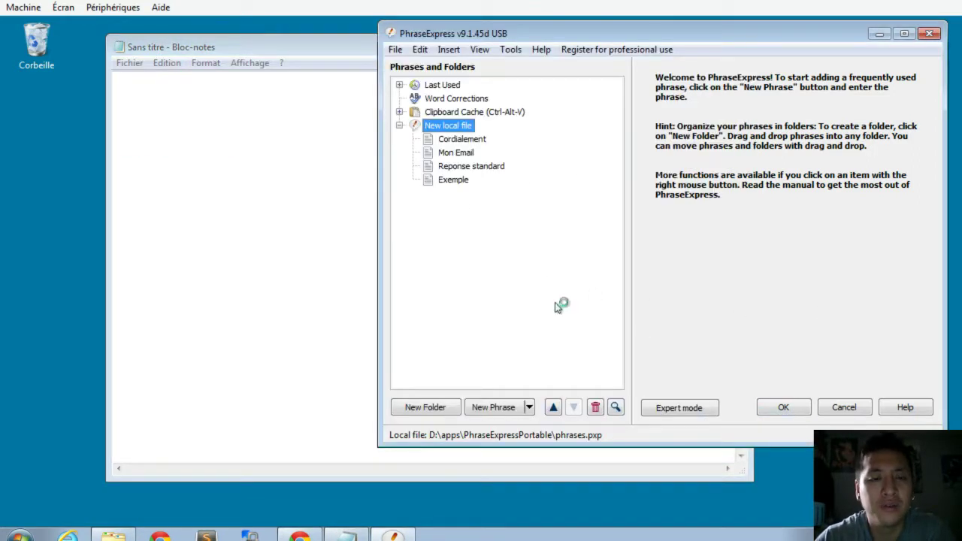
click(499, 410)
click(693, 80)
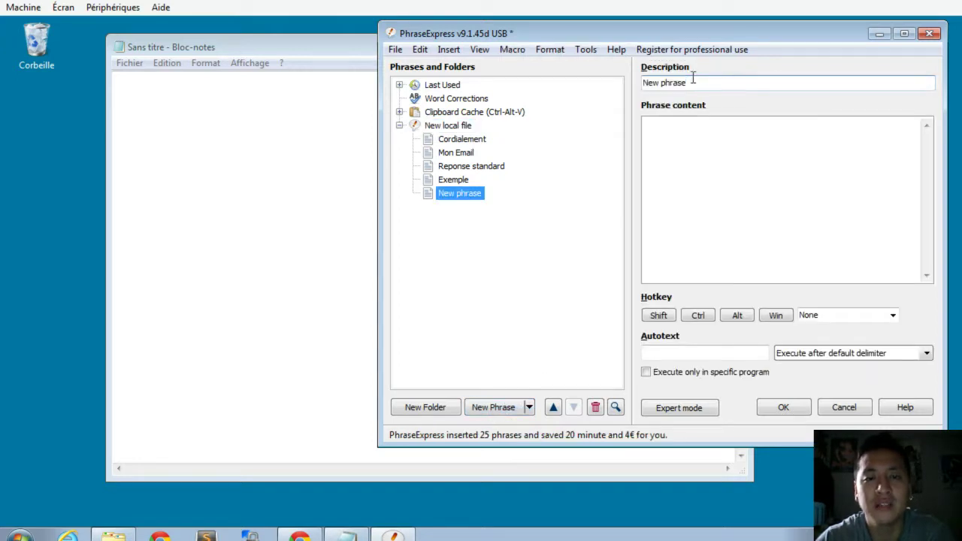
key(ctrl+a)
text(Mon si)
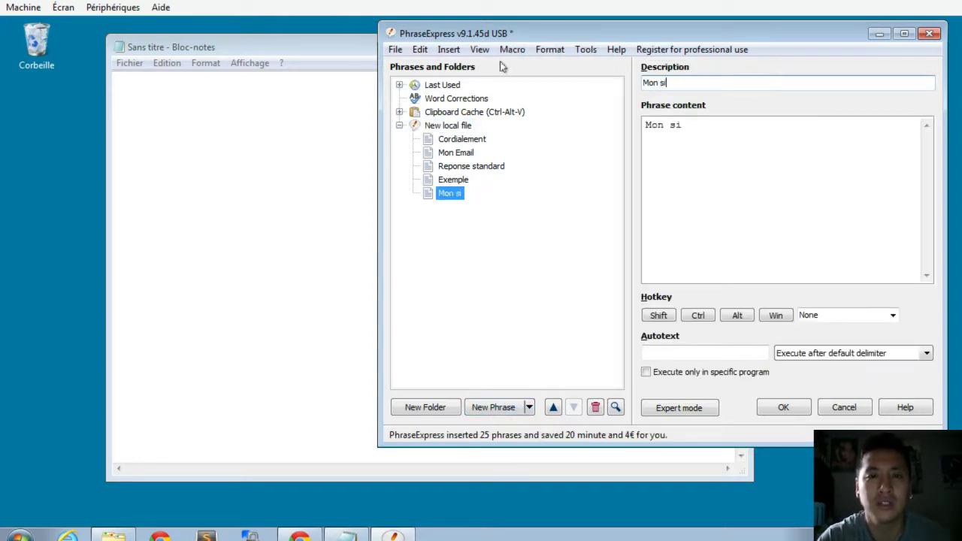
text(te)
click(799, 146)
key(ctrl+a)
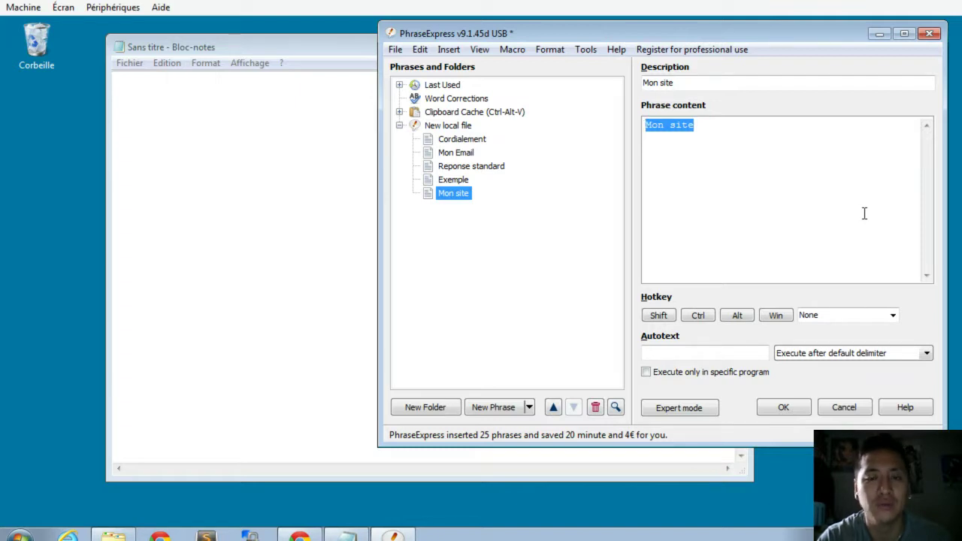
text(http://)
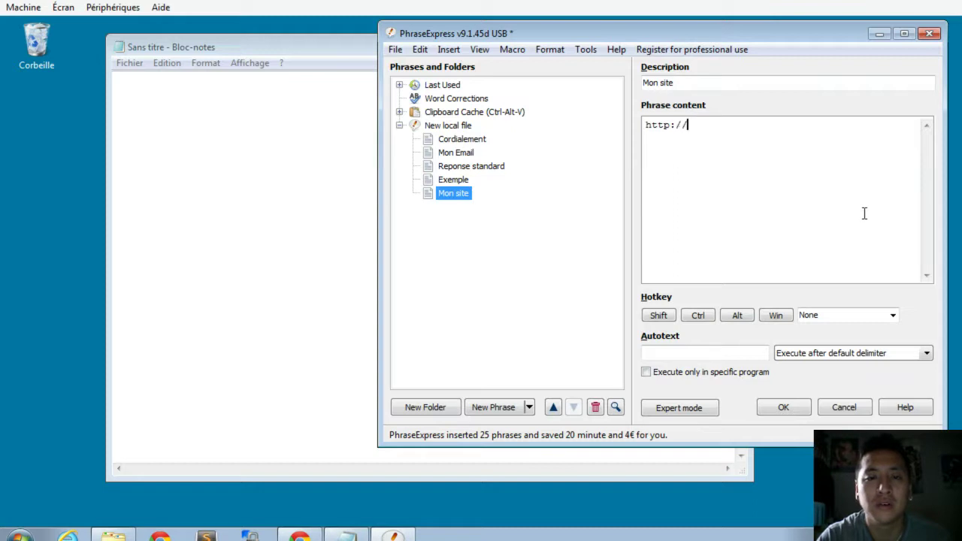
text(www.mon)
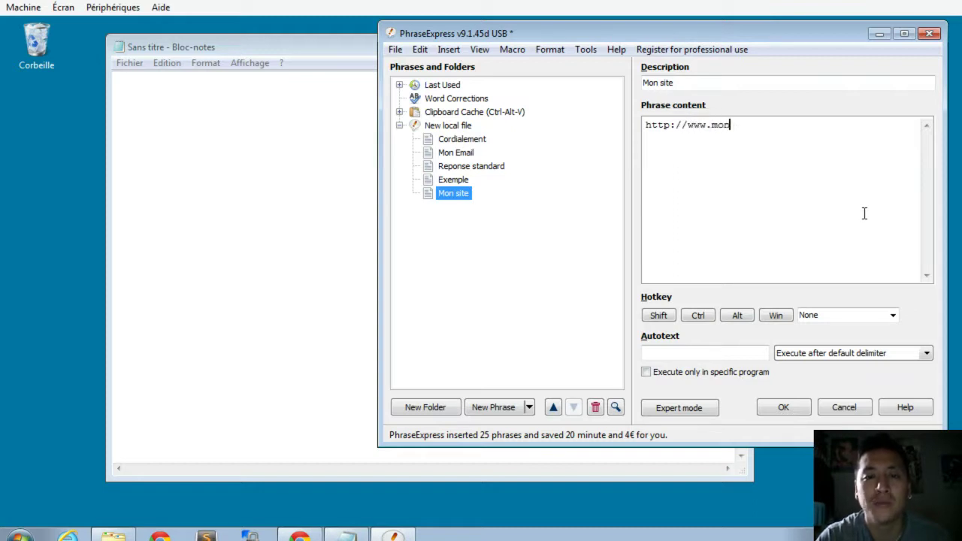
text(supersite.com)
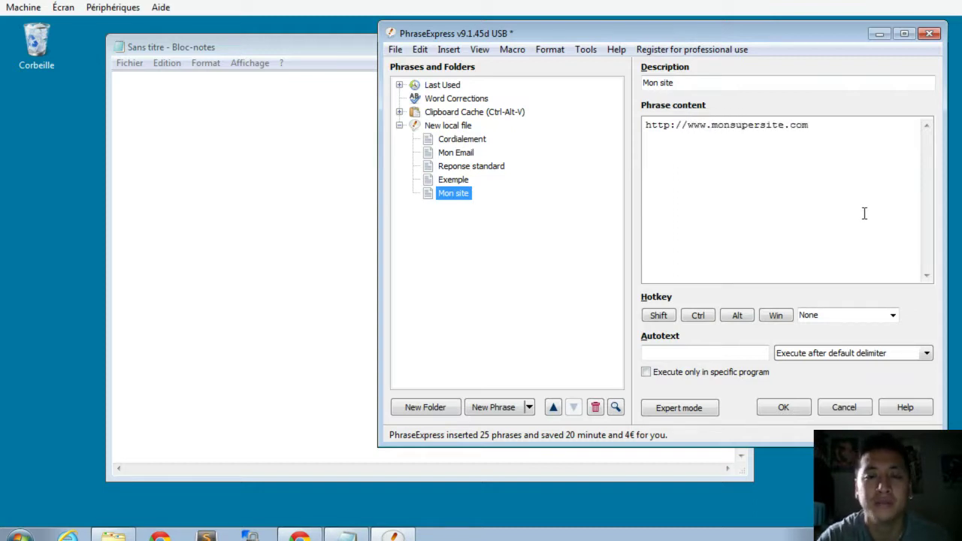
click(685, 353)
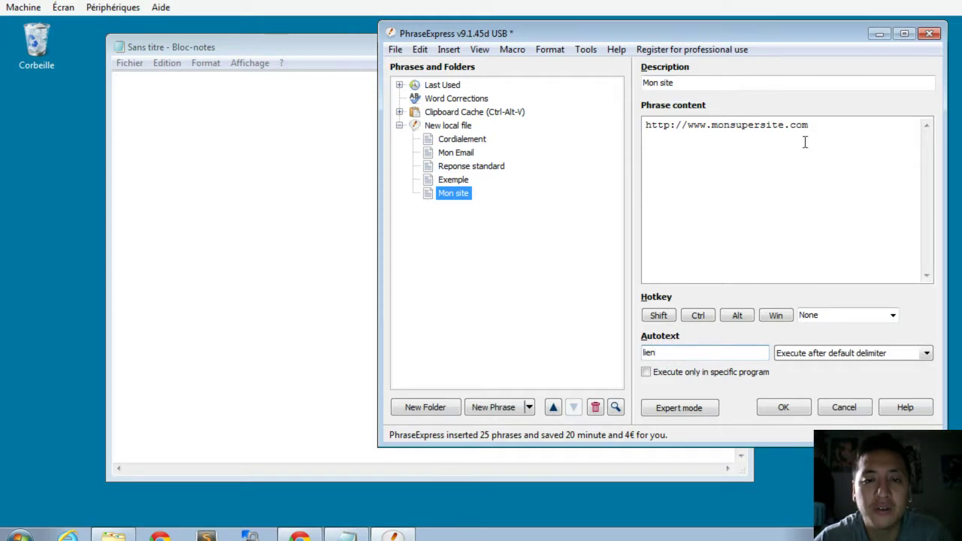
drag(838, 129, 590, 123)
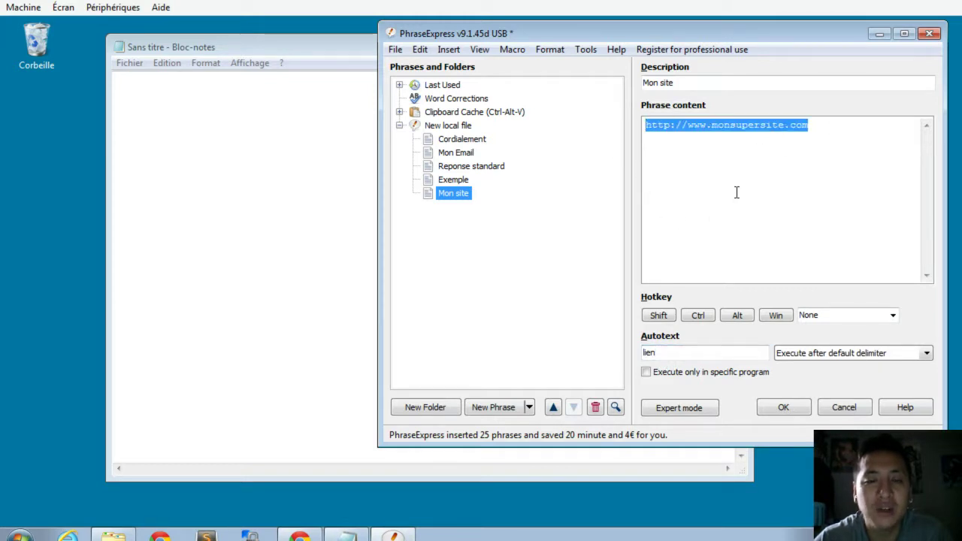
click(657, 317)
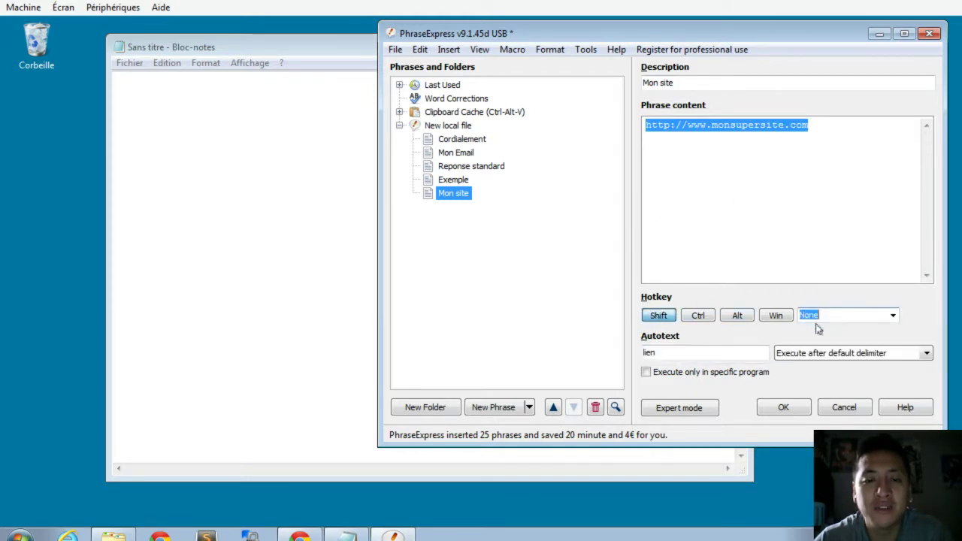
click(892, 316)
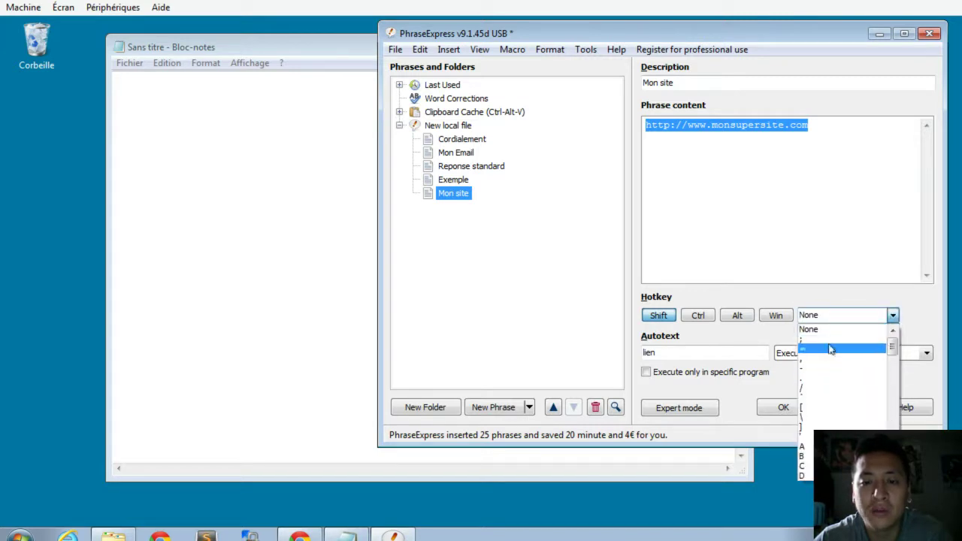
click(927, 323)
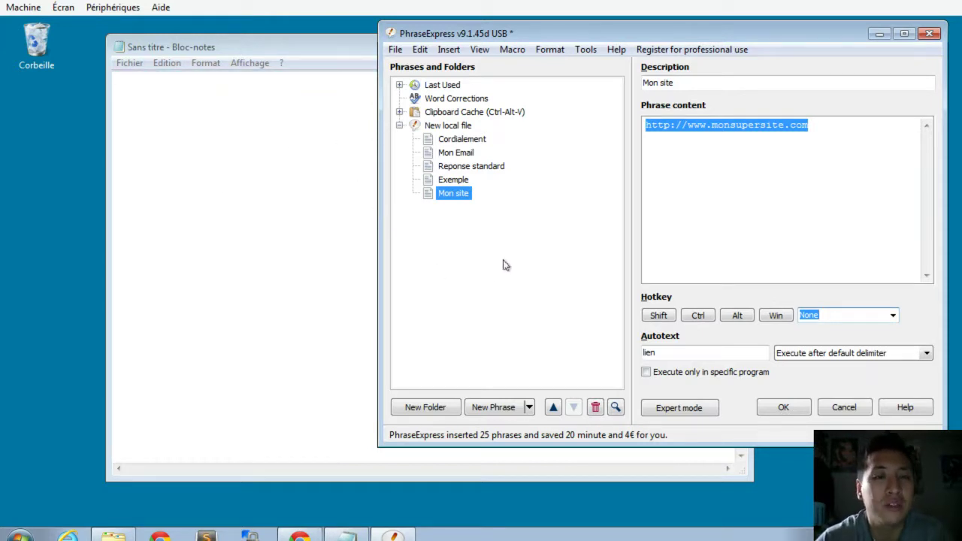
Step: Set the Mon site autotext lien to Execute immediately and accept the phrase settings
drag(702, 353, 623, 350)
click(673, 353)
click(686, 353)
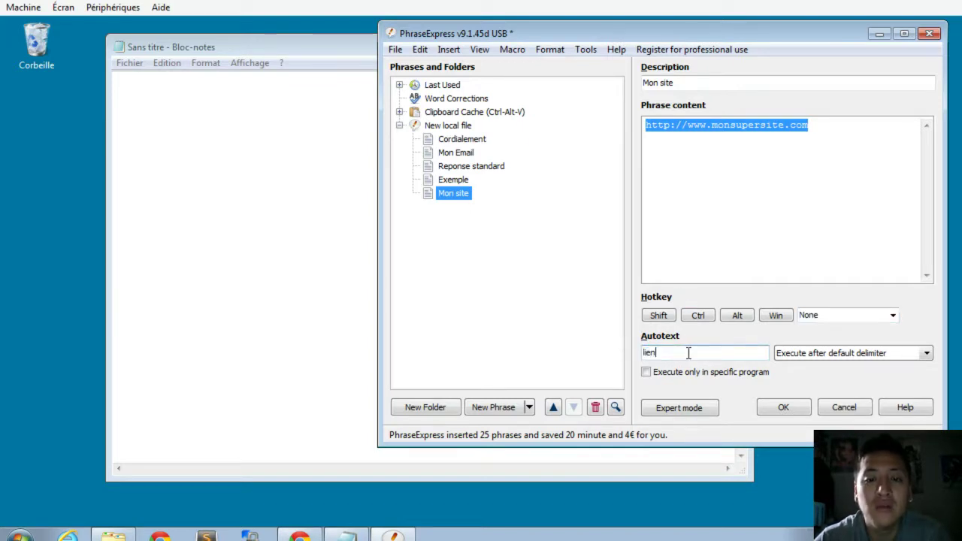
click(810, 354)
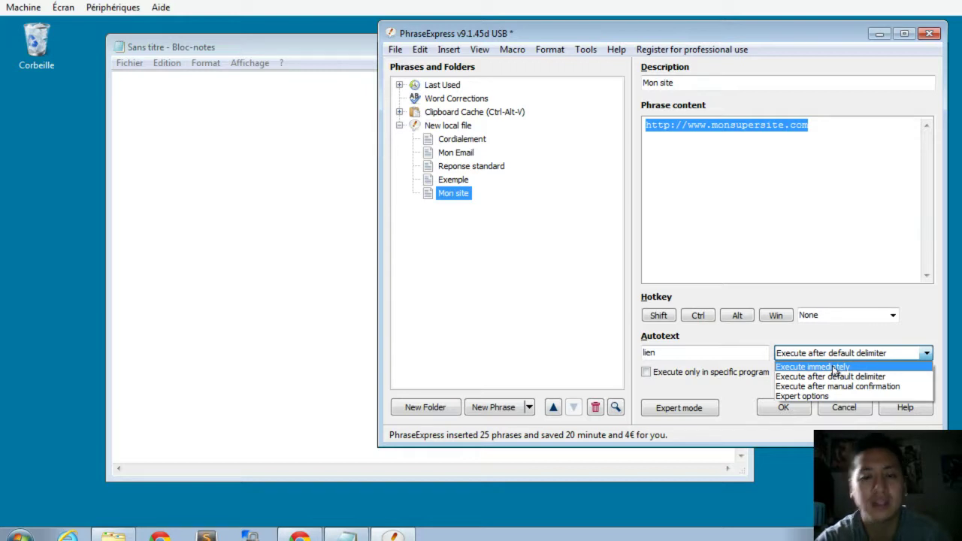
click(833, 367)
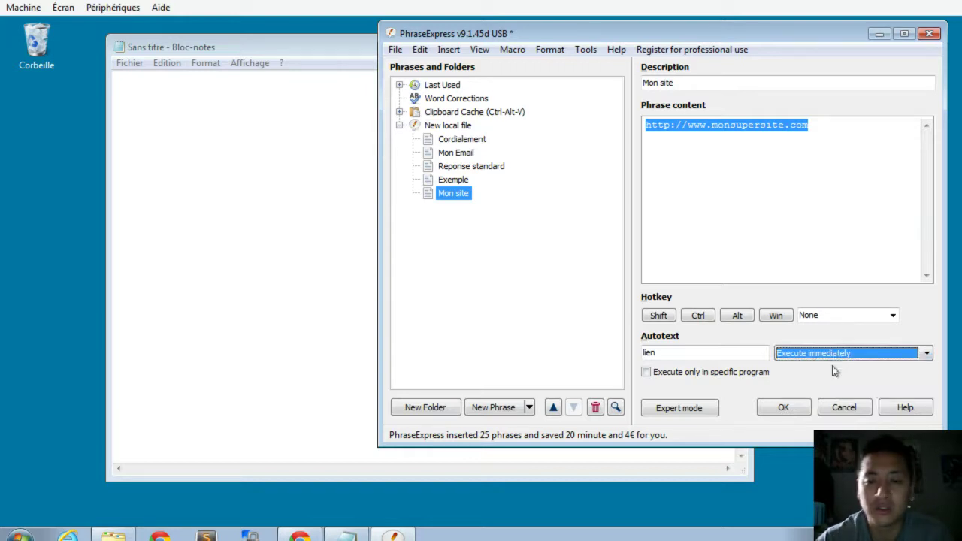
click(784, 412)
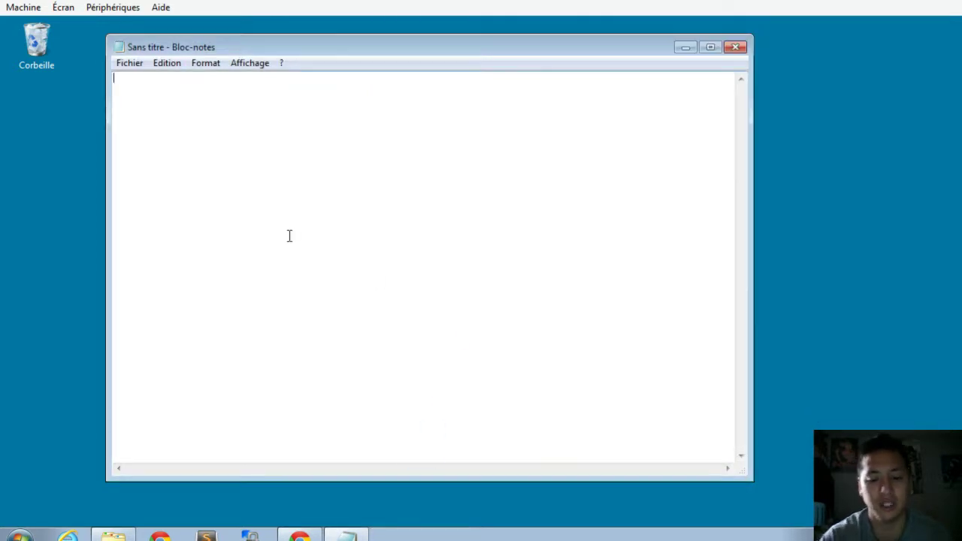
Step: Write "voici mon lien" in Notepad to try the immediate expansion of the autotext
text(voici mon)
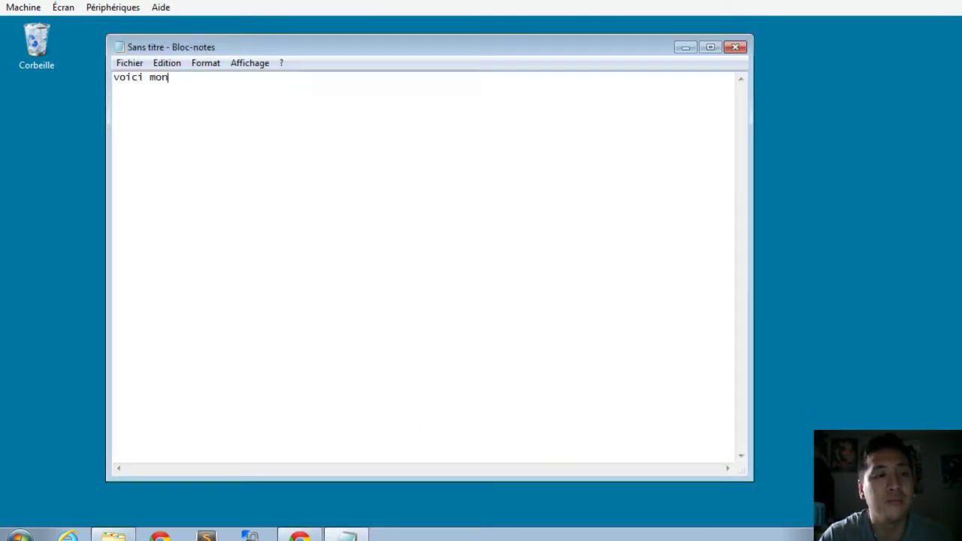
text( lien)
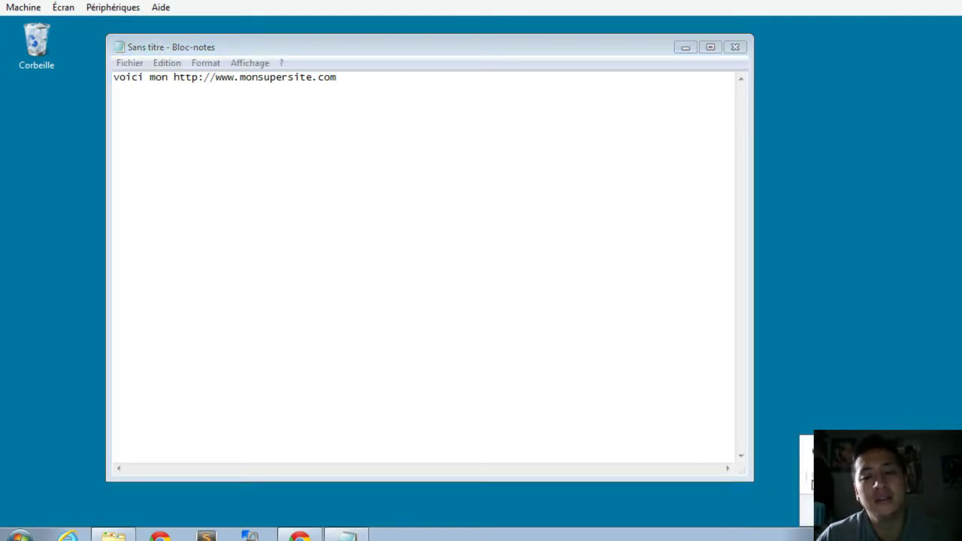
Step: Reopen PhraseExpress, set the Mon site autotext to Execute after default delimiter, and accept the settings
click(810, 485)
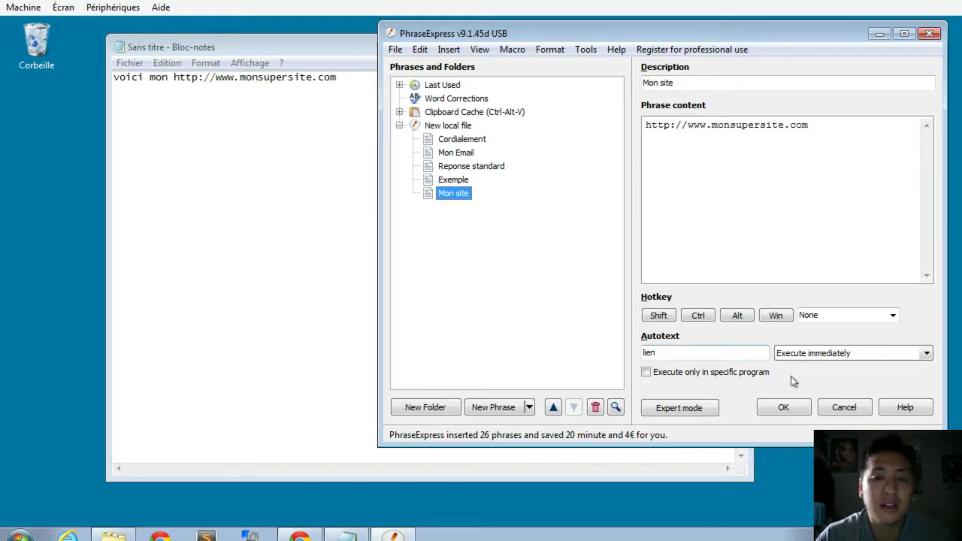
click(802, 353)
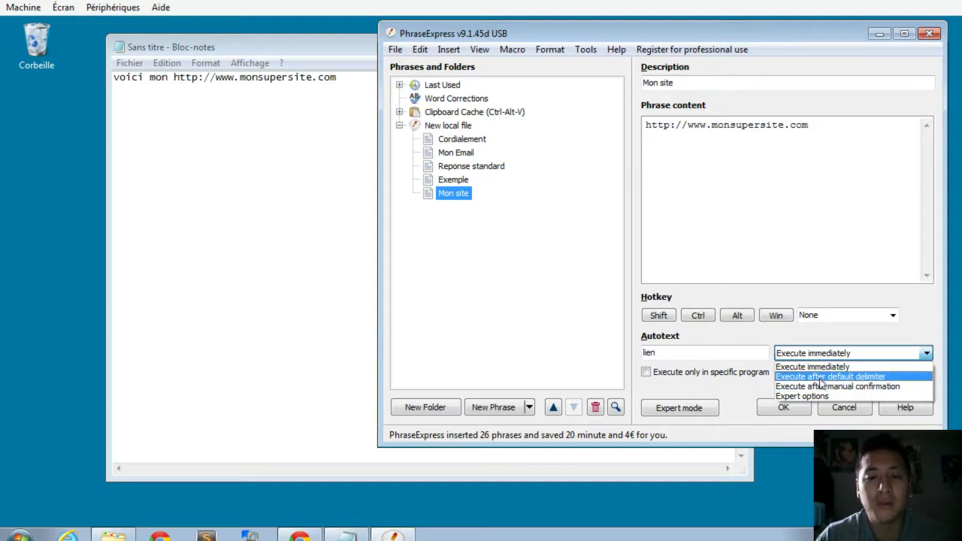
click(829, 377)
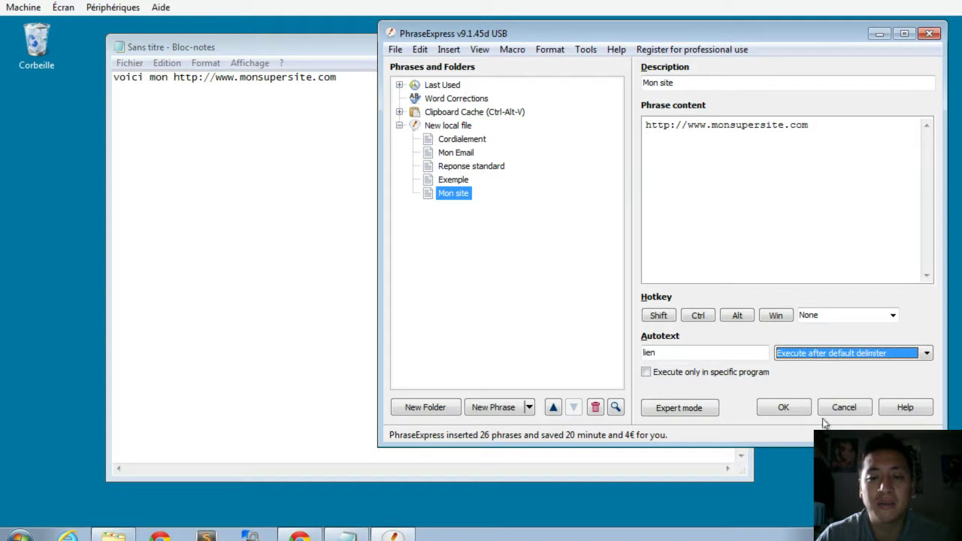
click(783, 408)
Step: Replace the Notepad text with "voici mon lien", trigger the autotext with a line break, and undo the expansion
drag(340, 77, 84, 76)
text(voici )
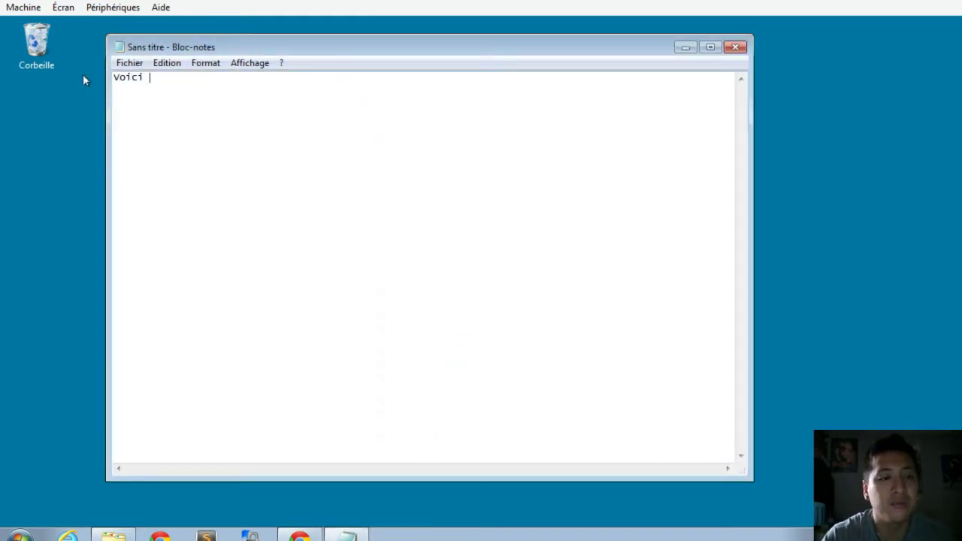
text(mon lien)
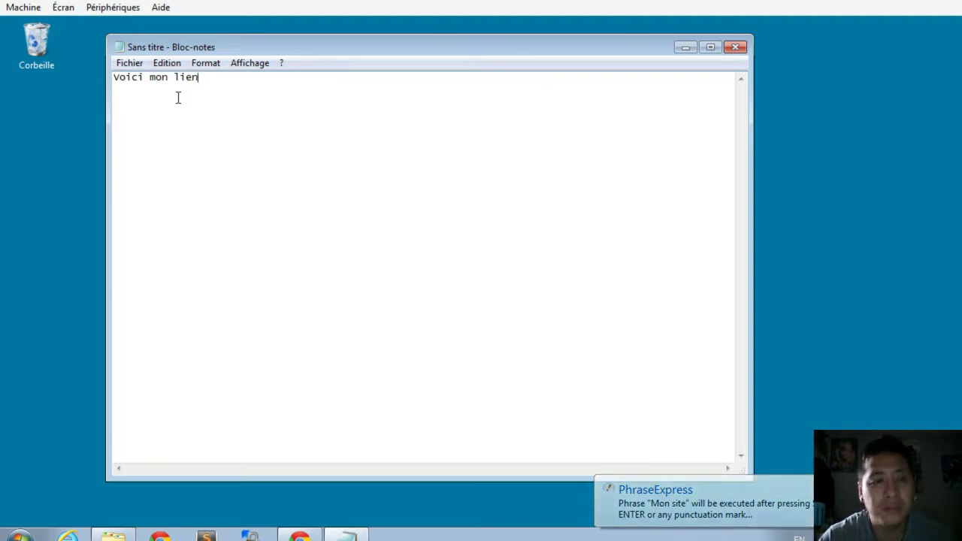
key(Return)
key(ctrl+z)
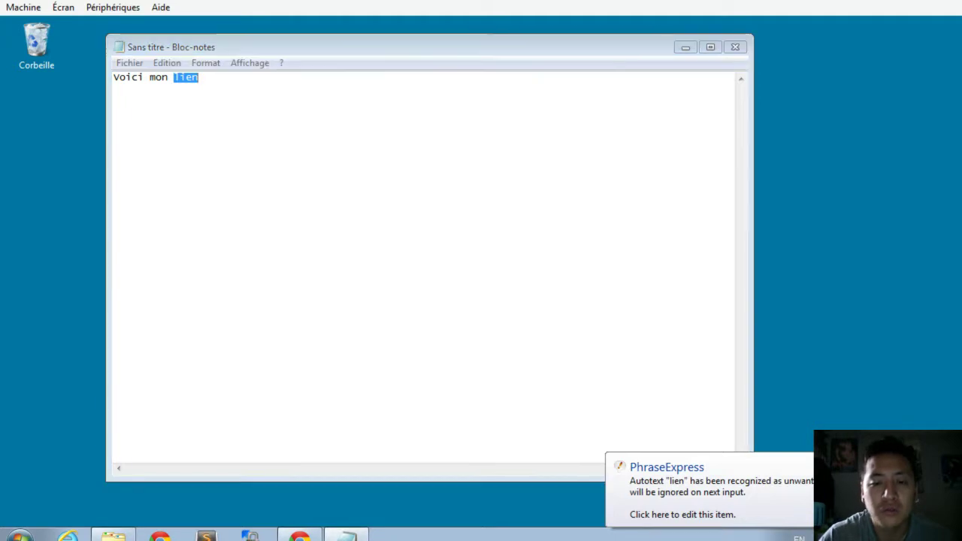
Step: Replace the Notepad text with three expansions of lien on separate lines, ending the first with a comma and the last with an exclamation mark
click(339, 155)
drag(247, 92, 1, 66)
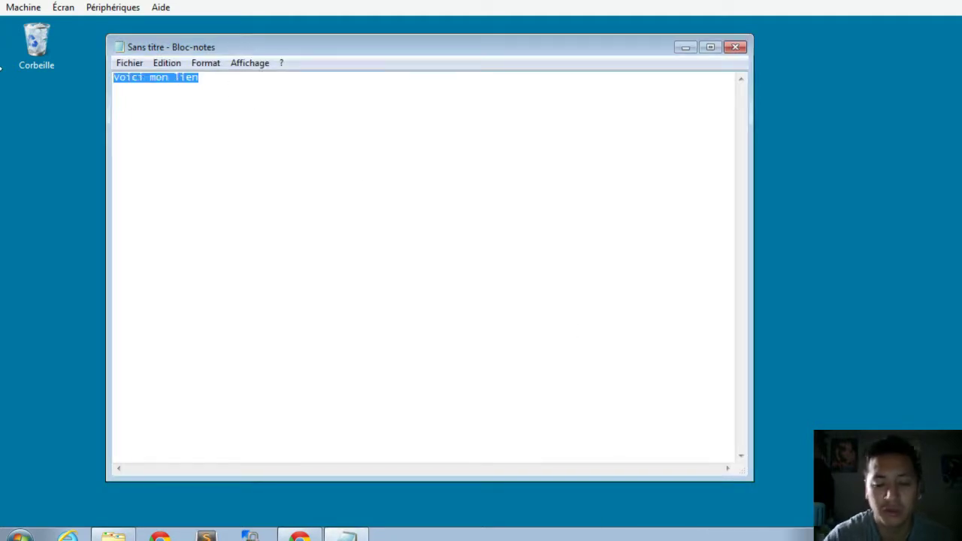
text(lien,)
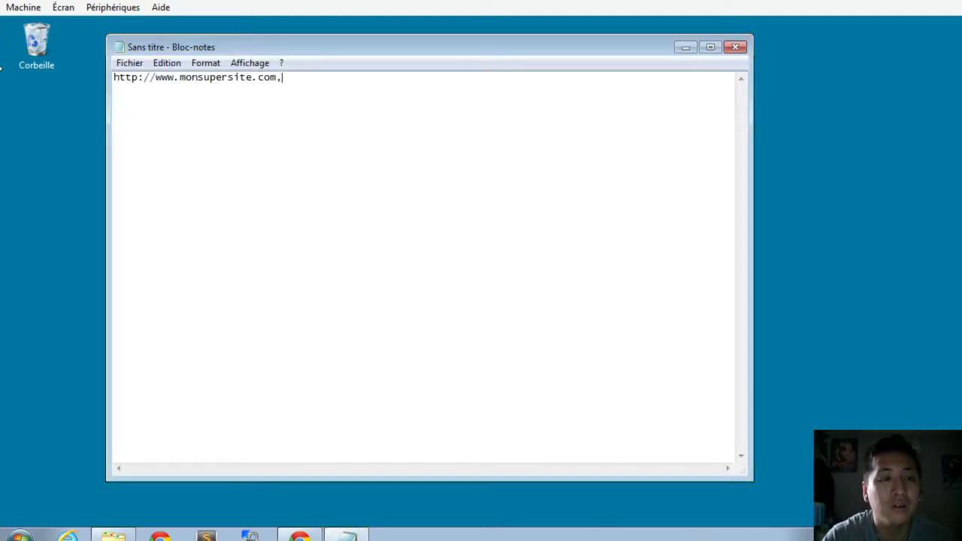
text(lien)
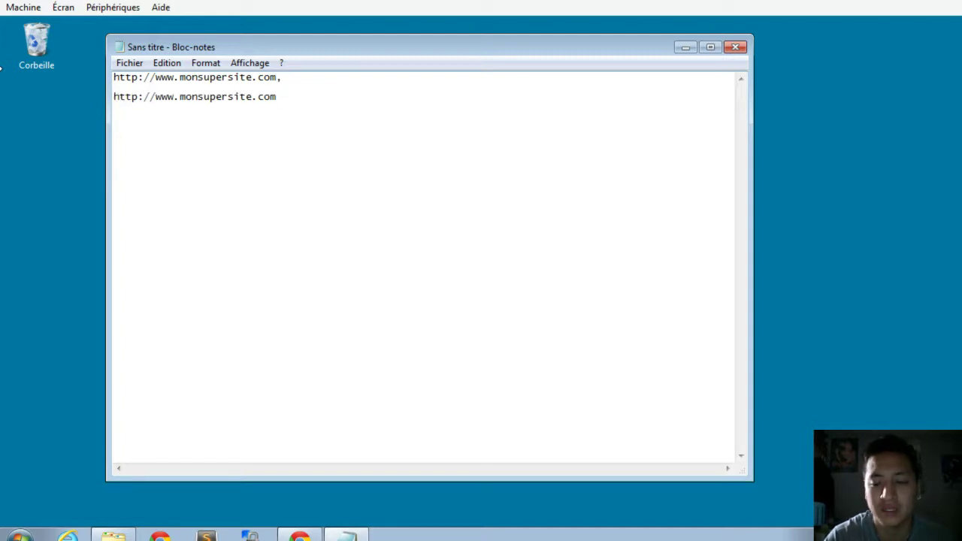
key(shift+Home)
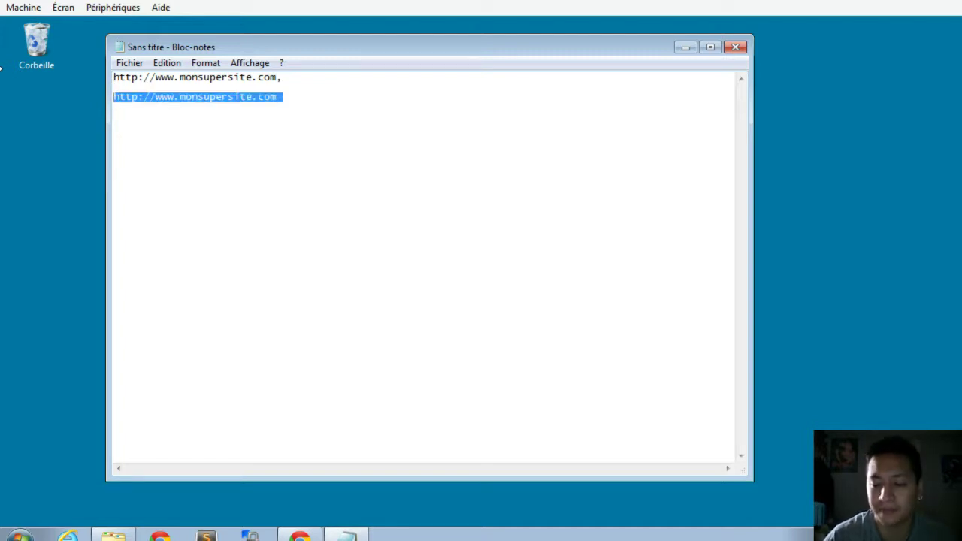
key(End)
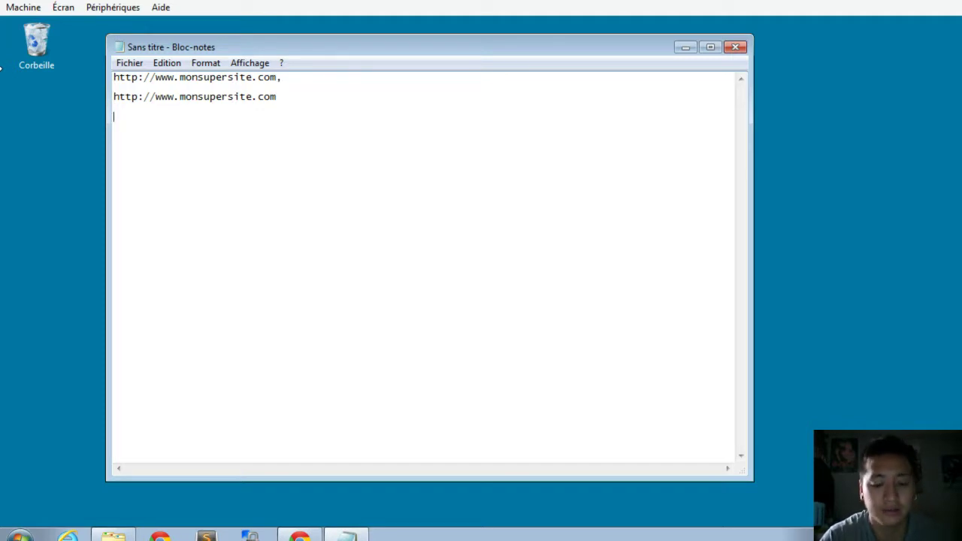
text(!)
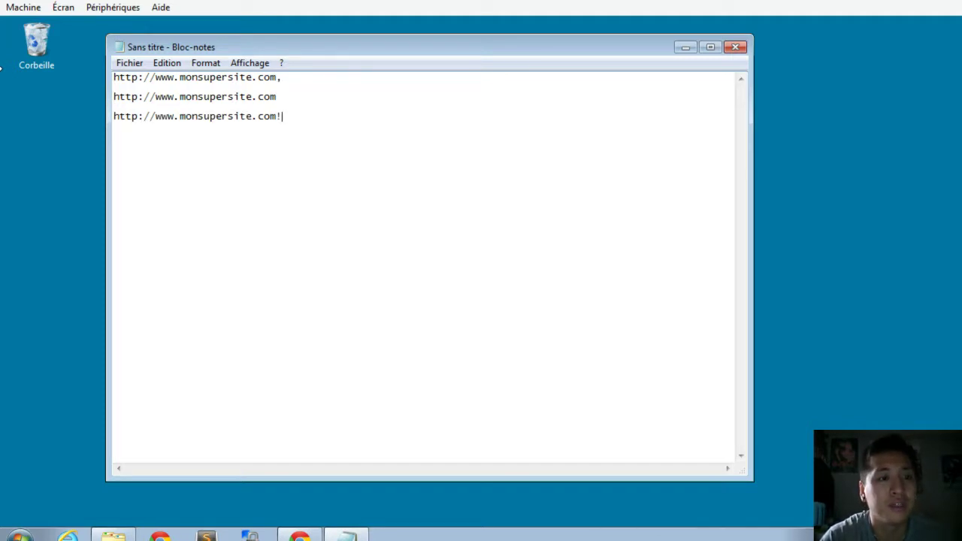
Step: Reopen PhraseExpress, set the Mon site autotext to Execute after manual confirmation, and accept the settings
key(ctrl+a)
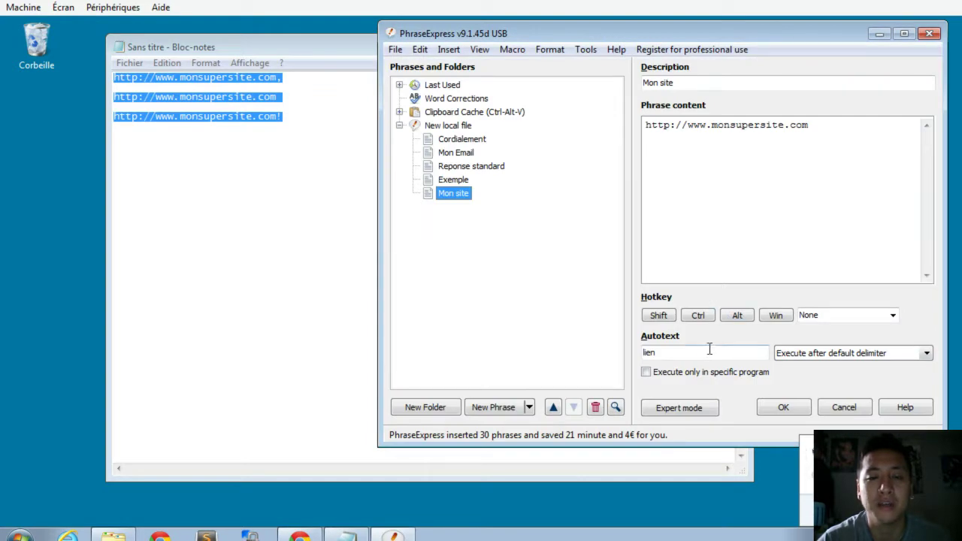
click(804, 356)
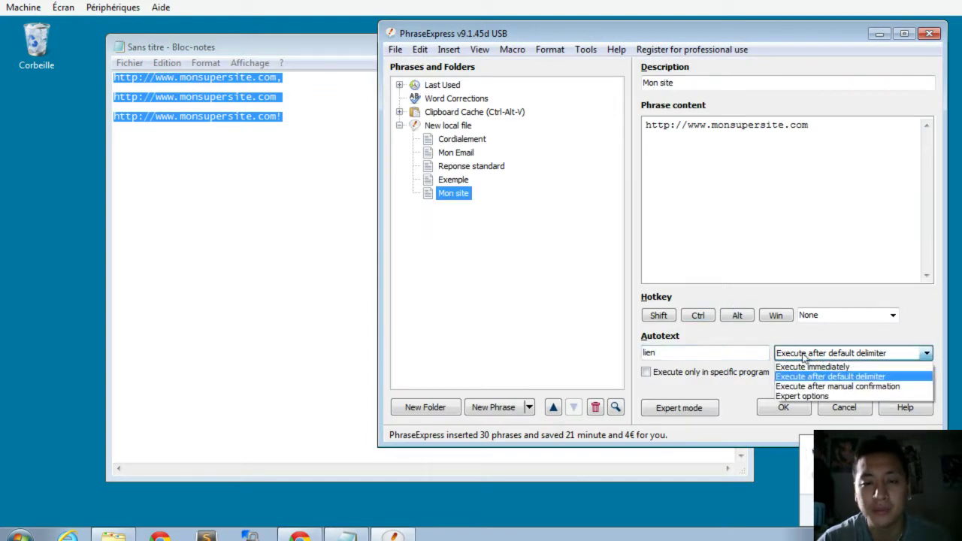
click(857, 387)
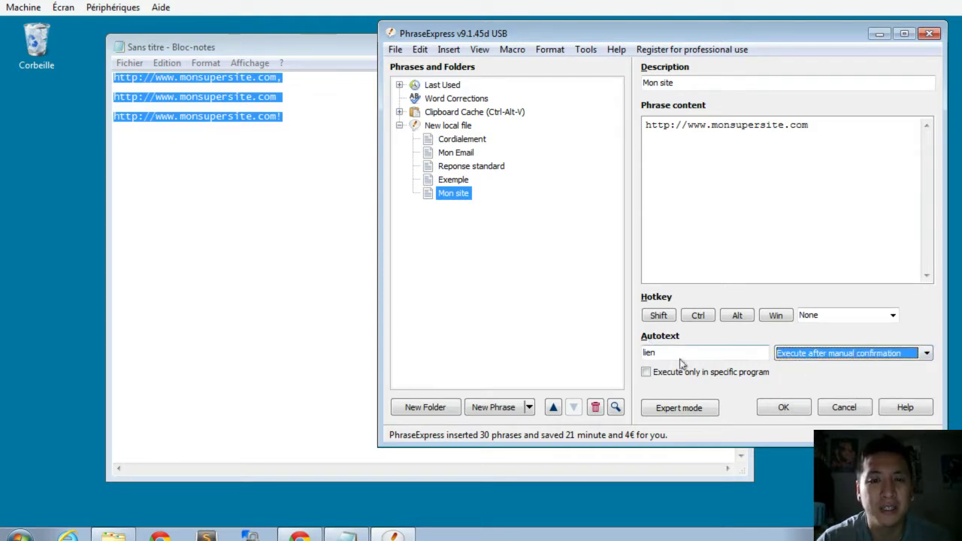
click(798, 411)
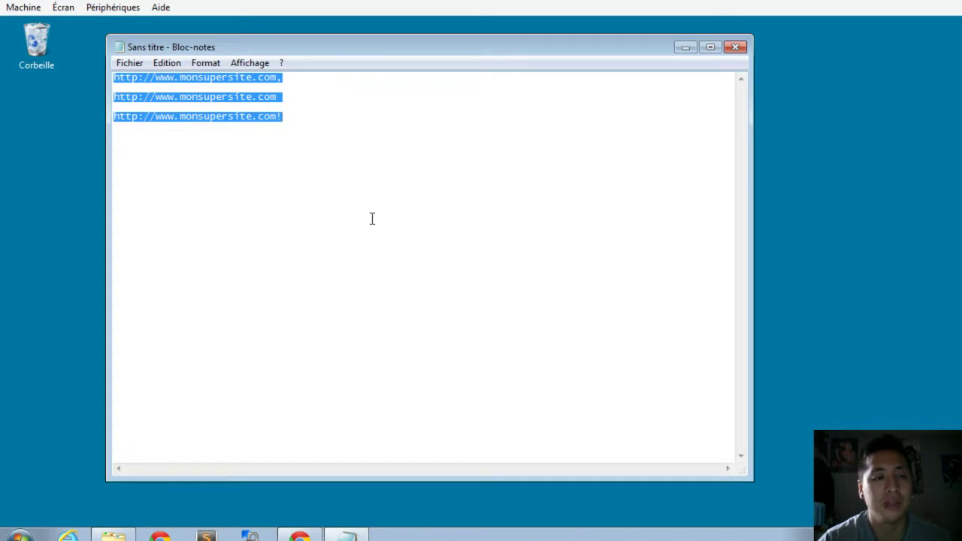
Step: Replace the Notepad text with "lien", dismiss the suggestion, rewrite it, and continue with "sdlsds" without confirming the expansion
text(ku)
text(ien)
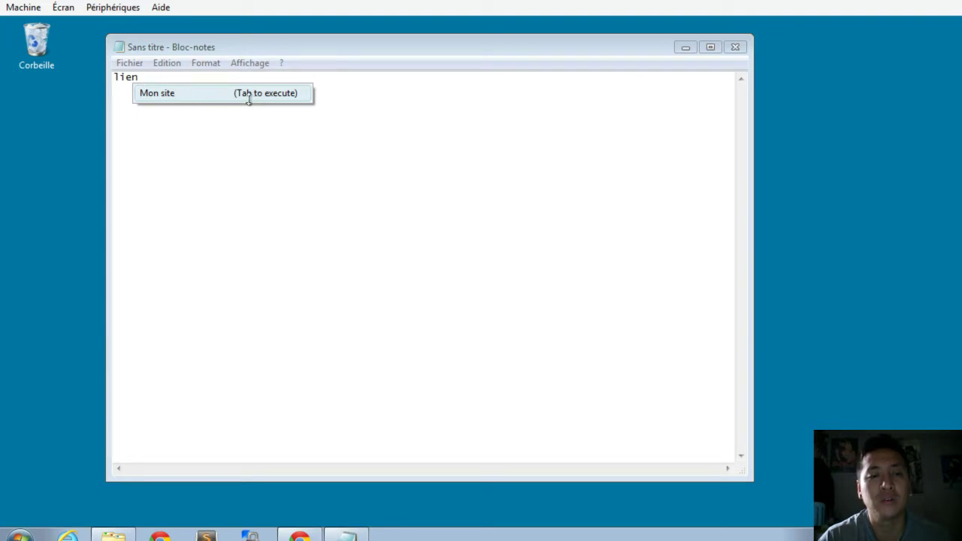
click(162, 76)
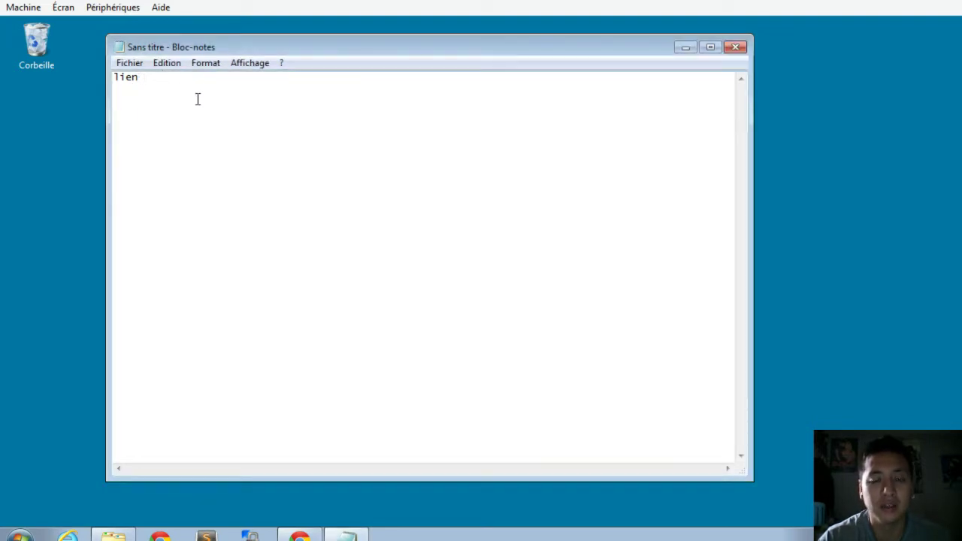
key(ctrl+a)
text(lien )
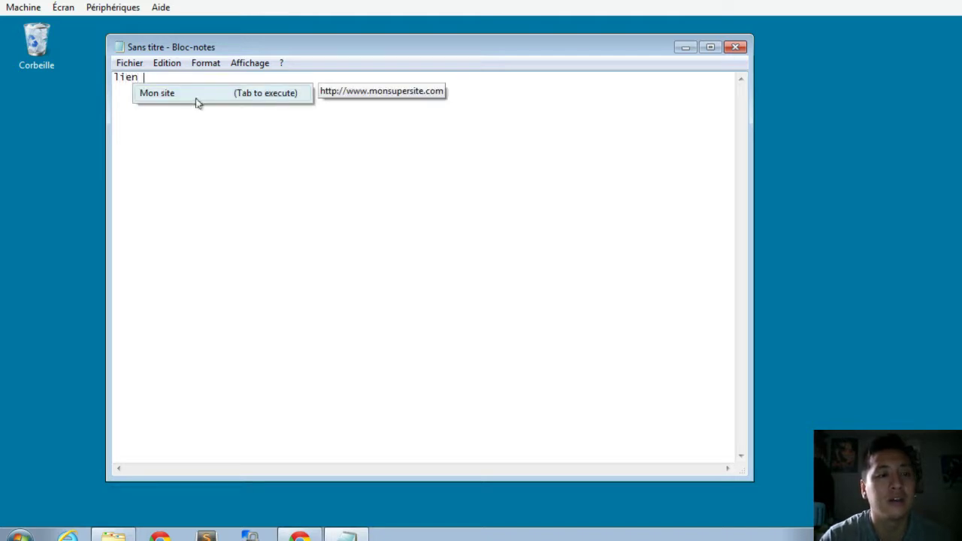
text(sdlsds)
Step: Clear the Notepad text, write "lien", and confirm the suggested Mon site expansion
key(ctrl+a)
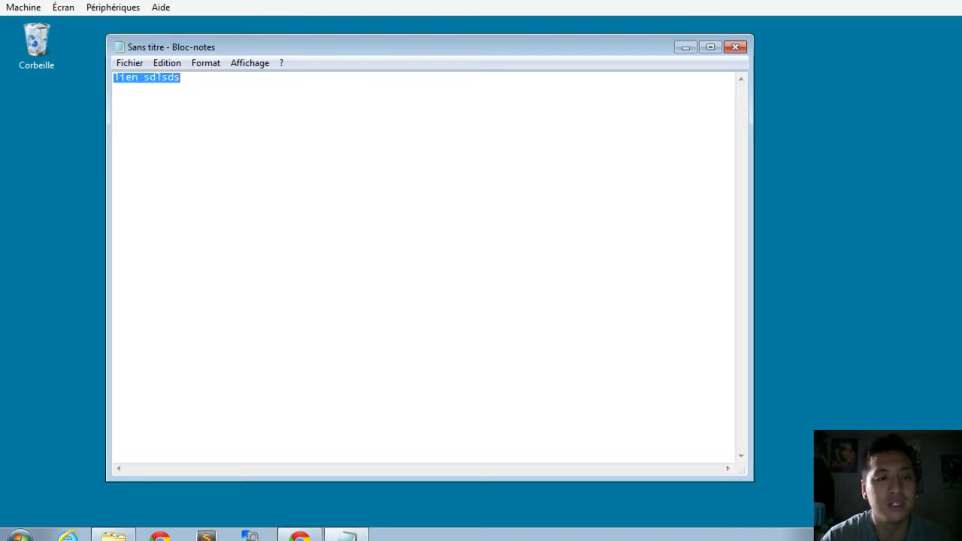
key(BackSpace)
text(lien)
key(Tab)
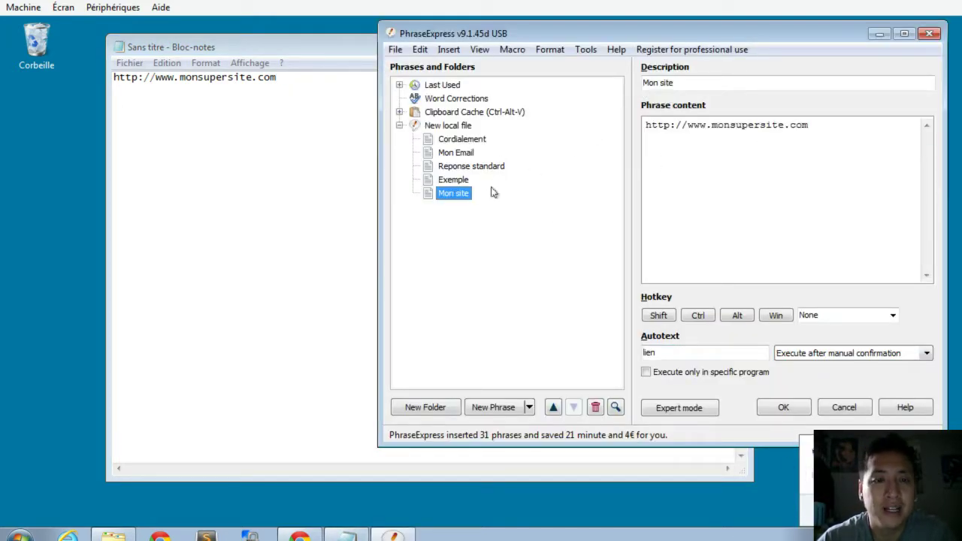
drag(846, 125, 627, 103)
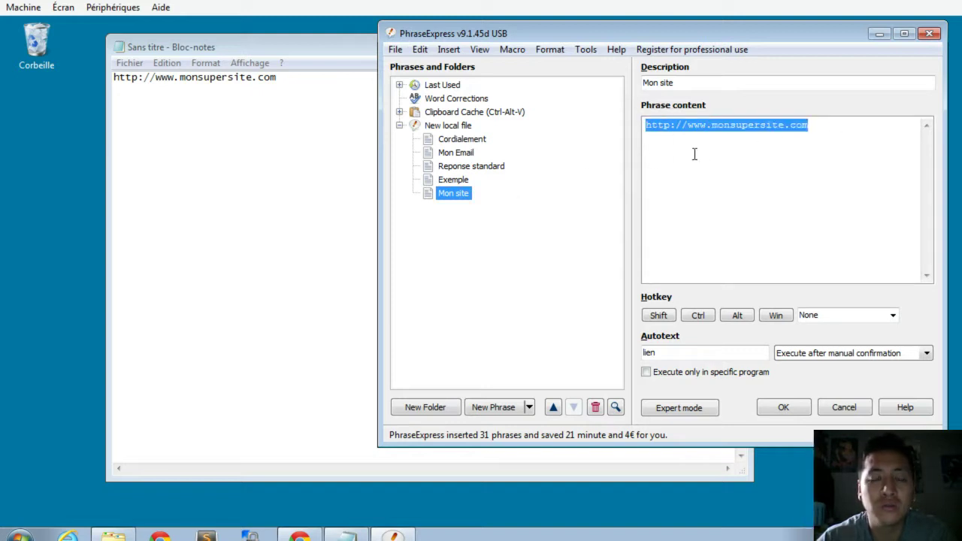
click(807, 148)
drag(855, 140, 619, 108)
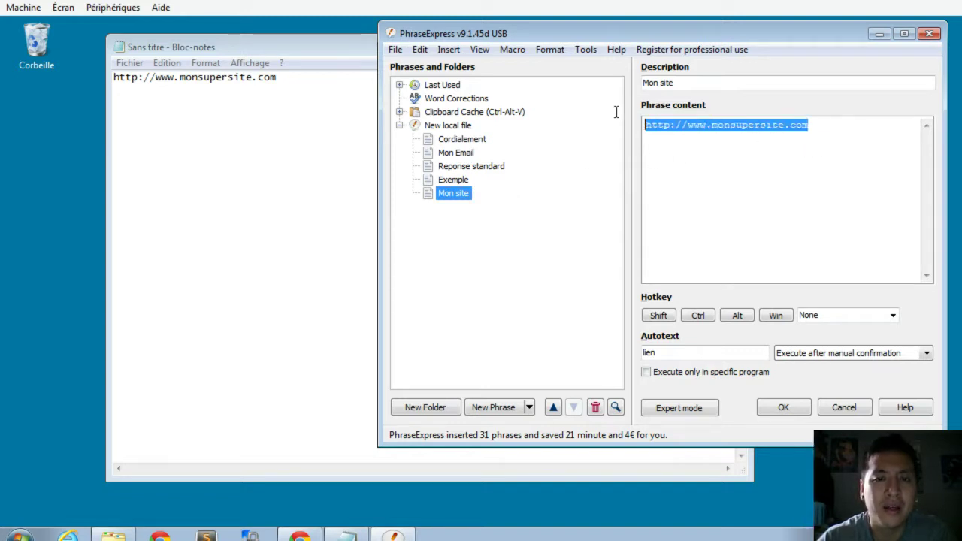
click(785, 158)
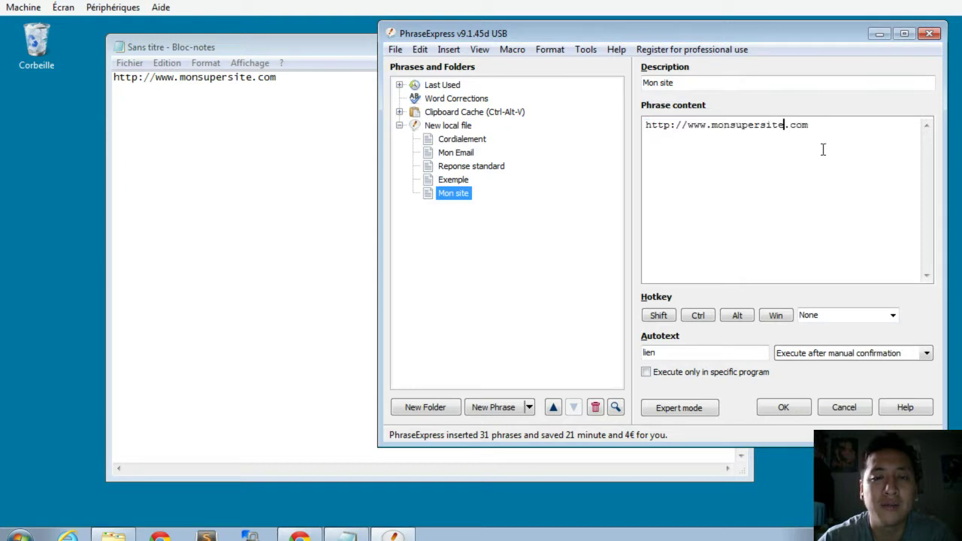
drag(806, 125, 649, 122)
click(782, 169)
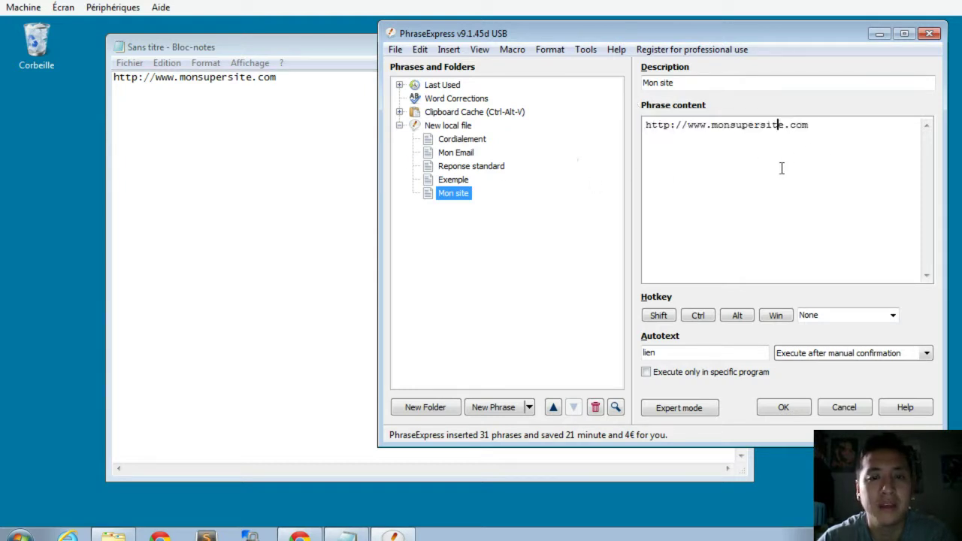
Step: Create a phrase named Partage under New local file, with the content "Regarde, voici un lien sympa: "
click(450, 127)
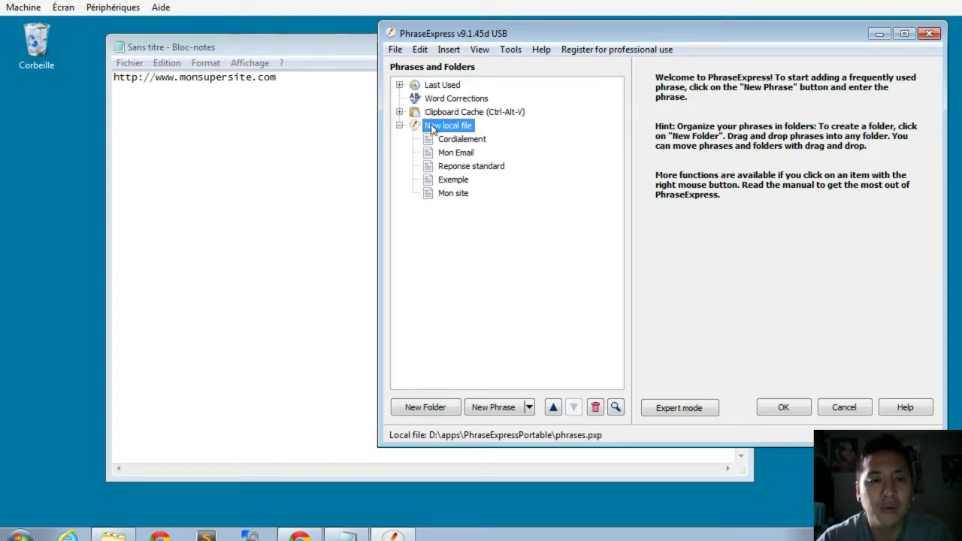
click(498, 404)
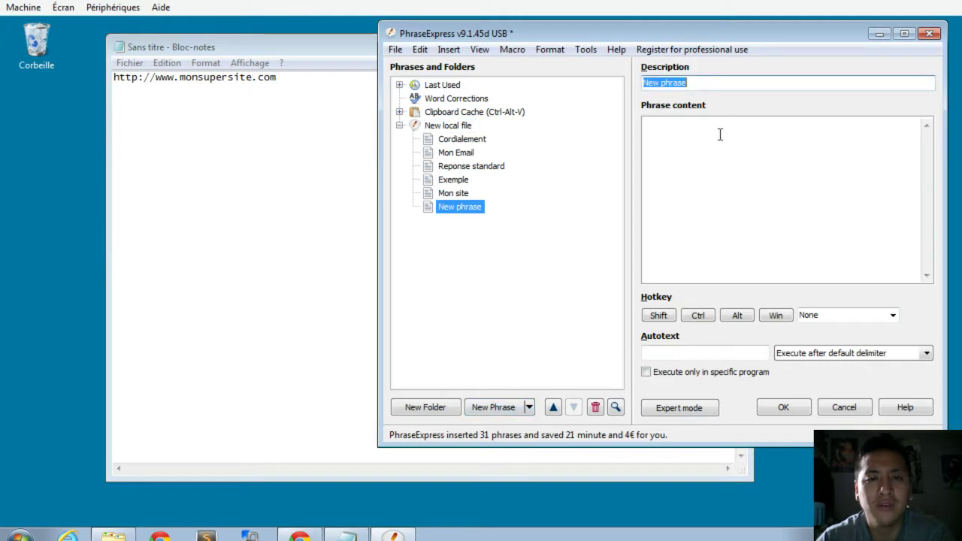
text(Partage)
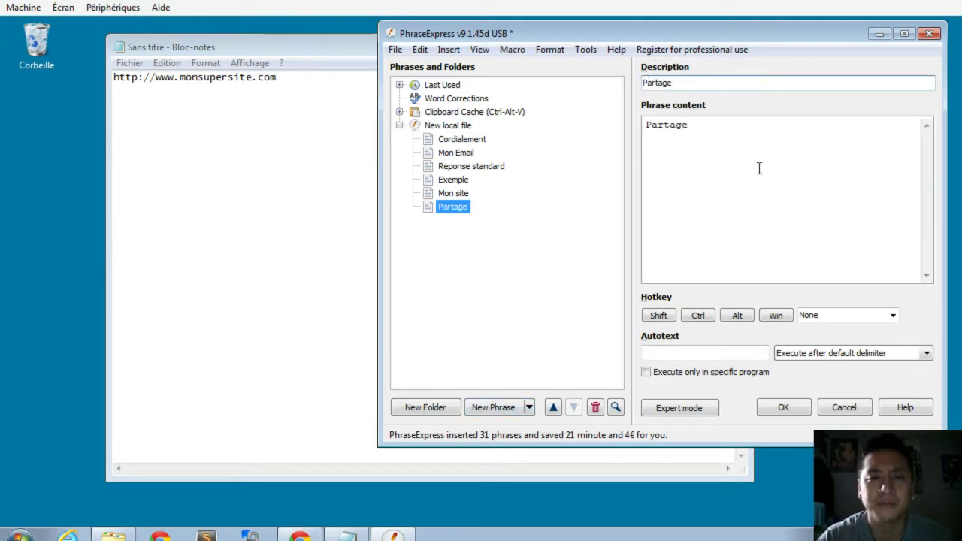
key(Tab)
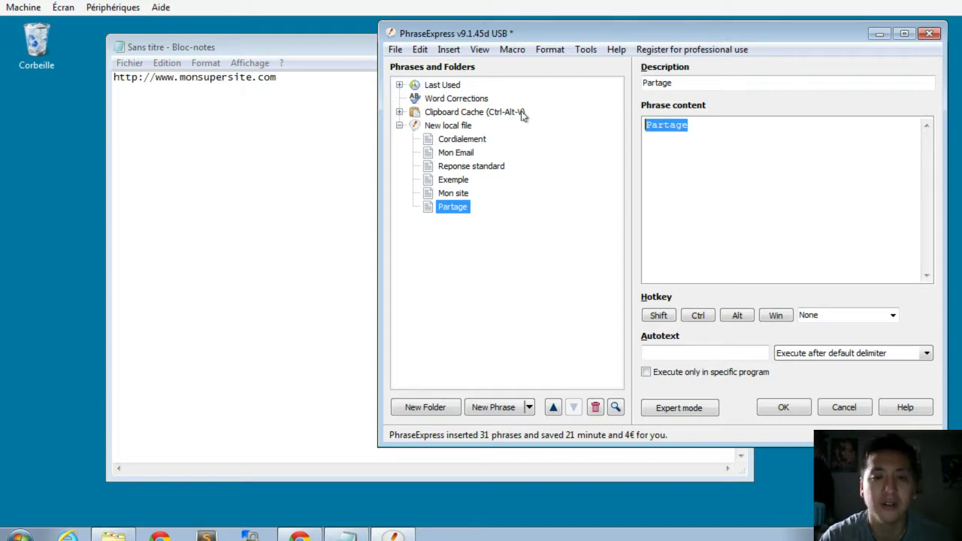
text(Regarde, voi)
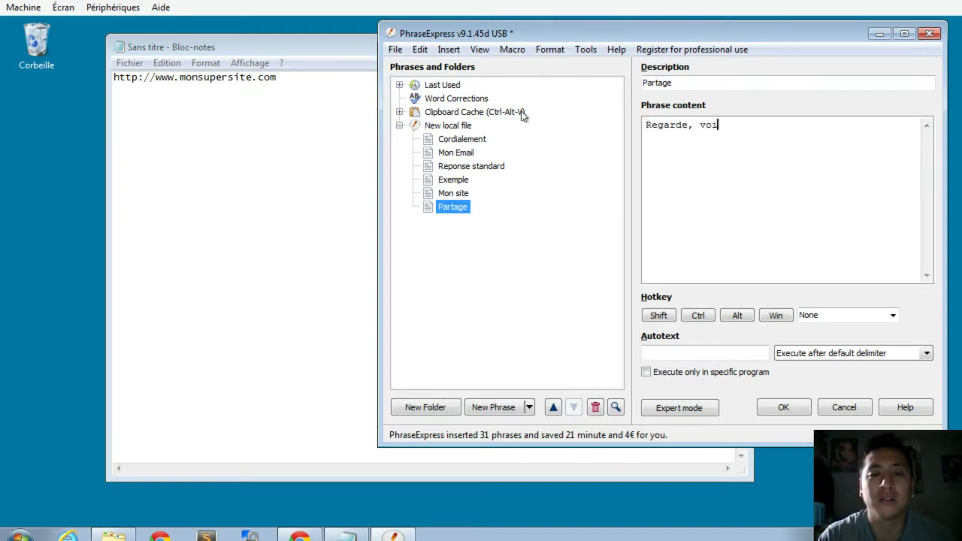
text(ci un lien sympa:)
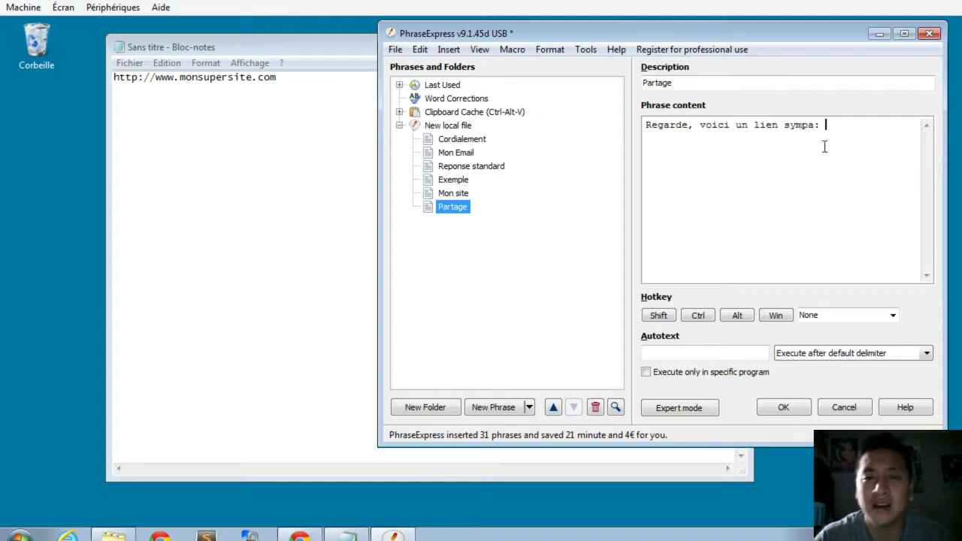
Step: Append the macro that inserts text from the clipboard to the Partage content, followed by ". C'est marrant !"
right_click(838, 124)
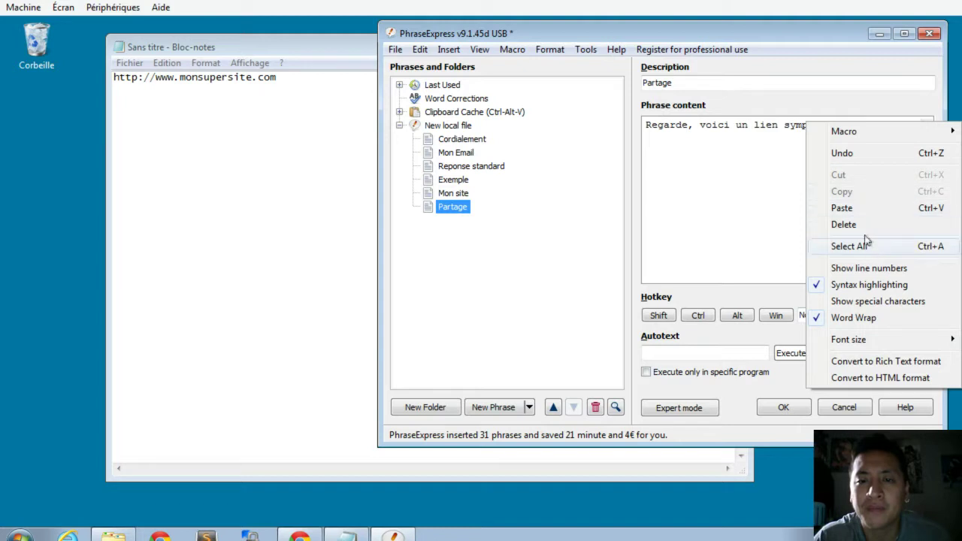
mouse_move(857, 132)
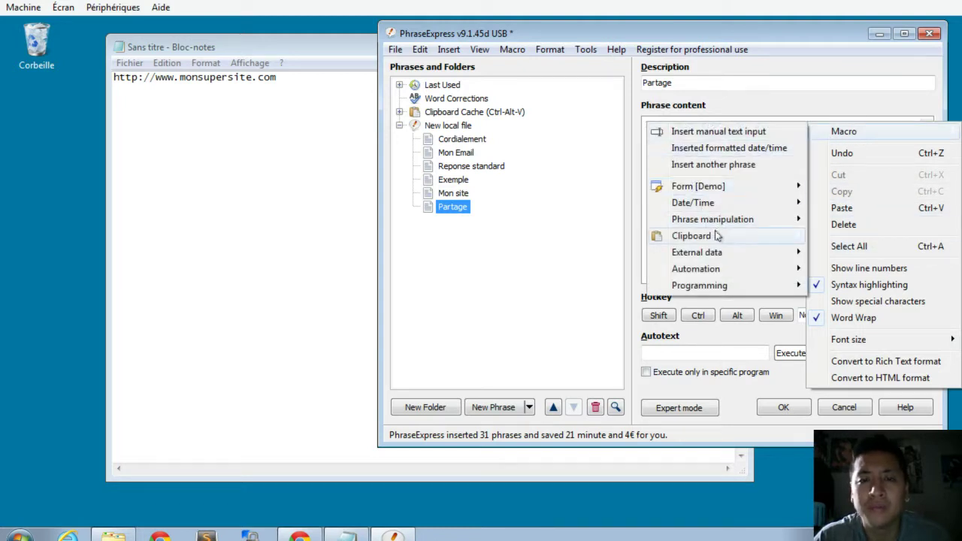
mouse_move(718, 237)
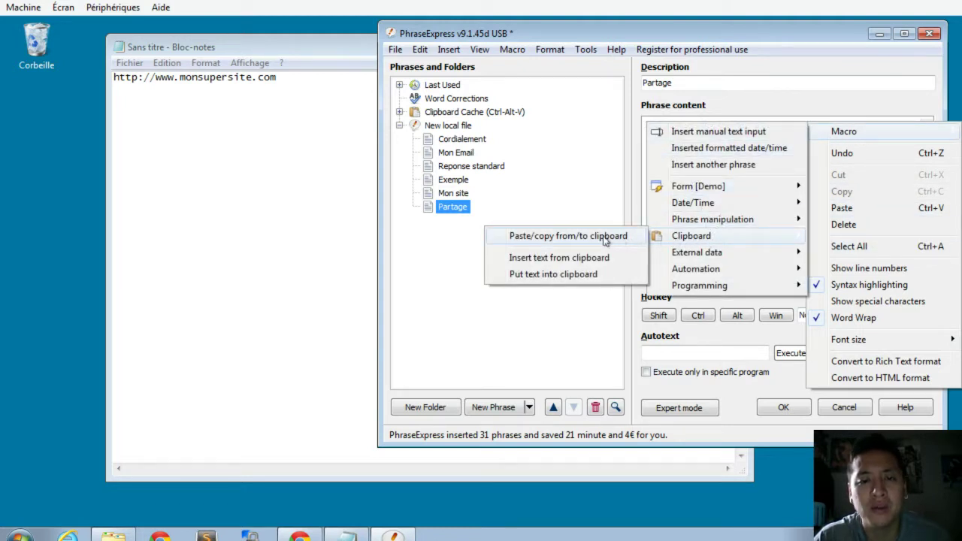
click(568, 258)
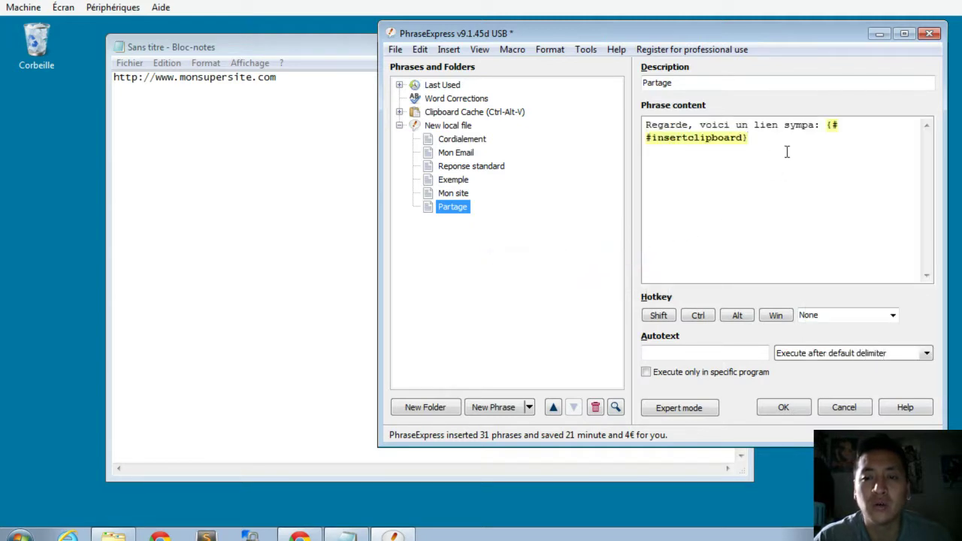
text(.)
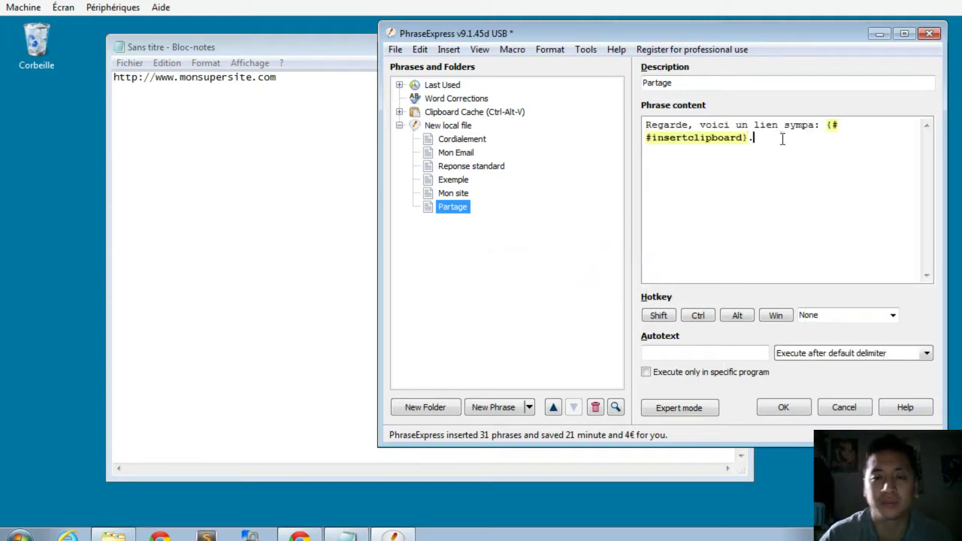
text( C'est marrant !)
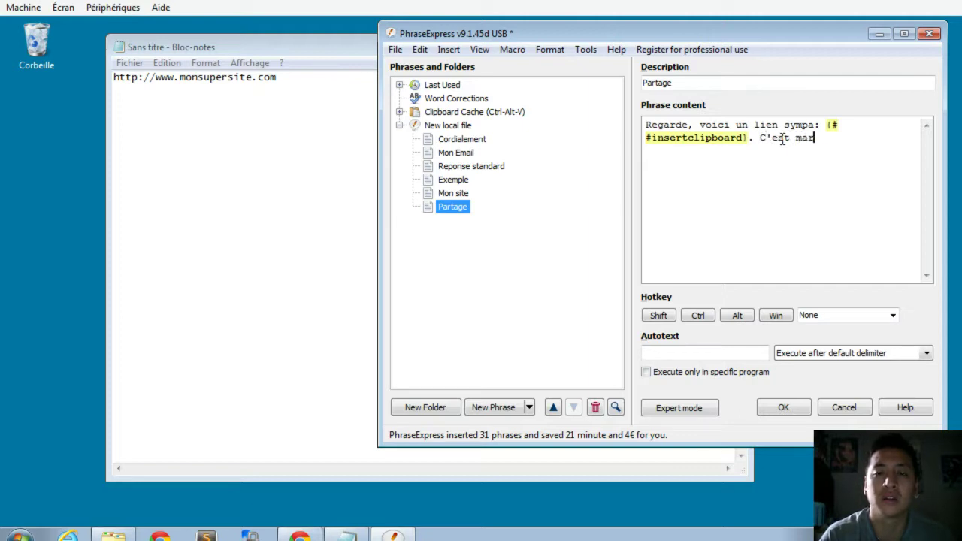
Step: Set the Partage phrase's autotext to "share" and accept the settings
click(696, 358)
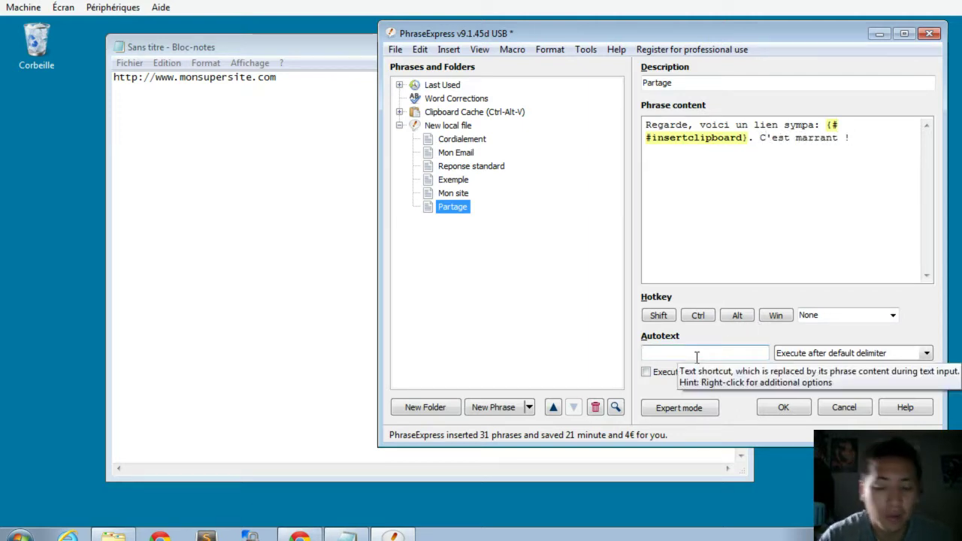
text(share)
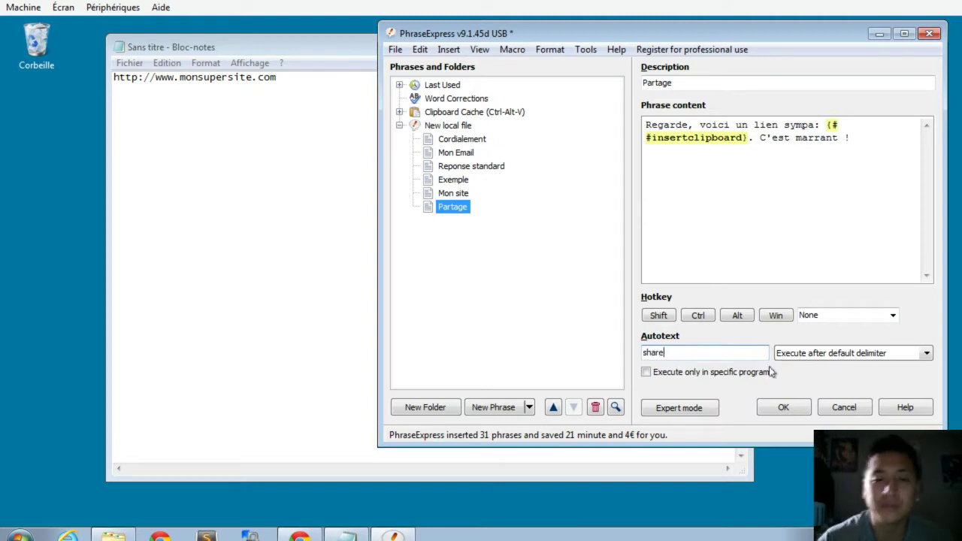
click(794, 412)
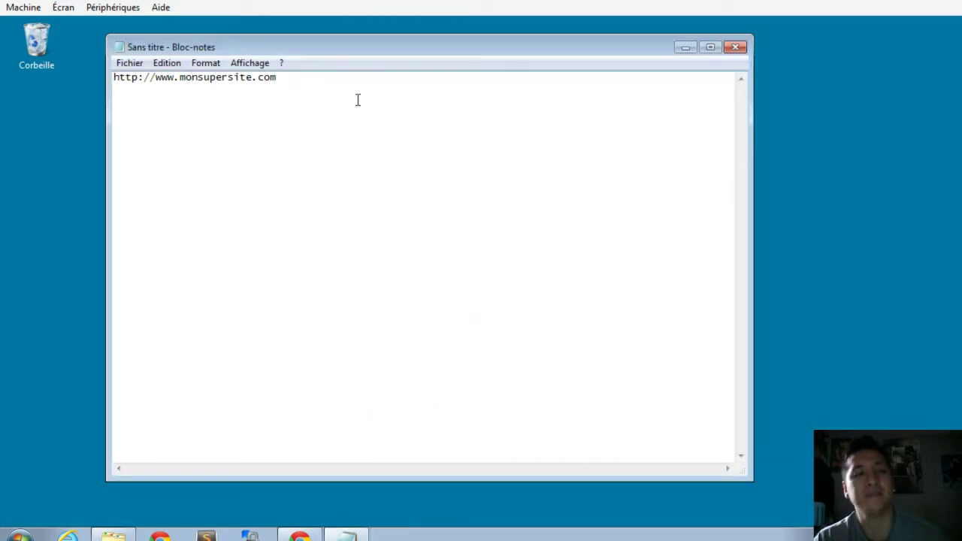
Step: Switch to Chrome and copy the link address of the Google Actualités article "Parker et les Bleus enfin récompensés"
click(299, 535)
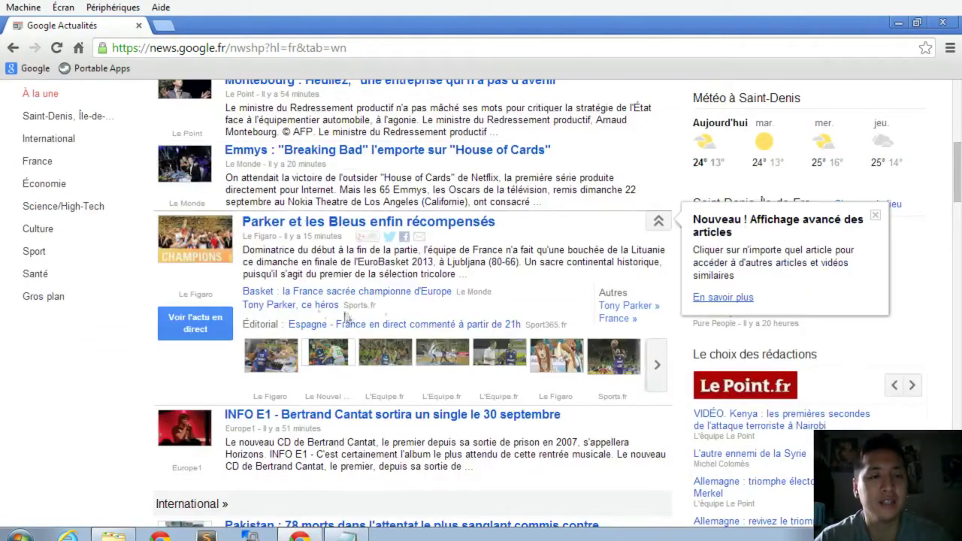
scroll(345, 317, down, 3)
scroll(331, 316, up, 3)
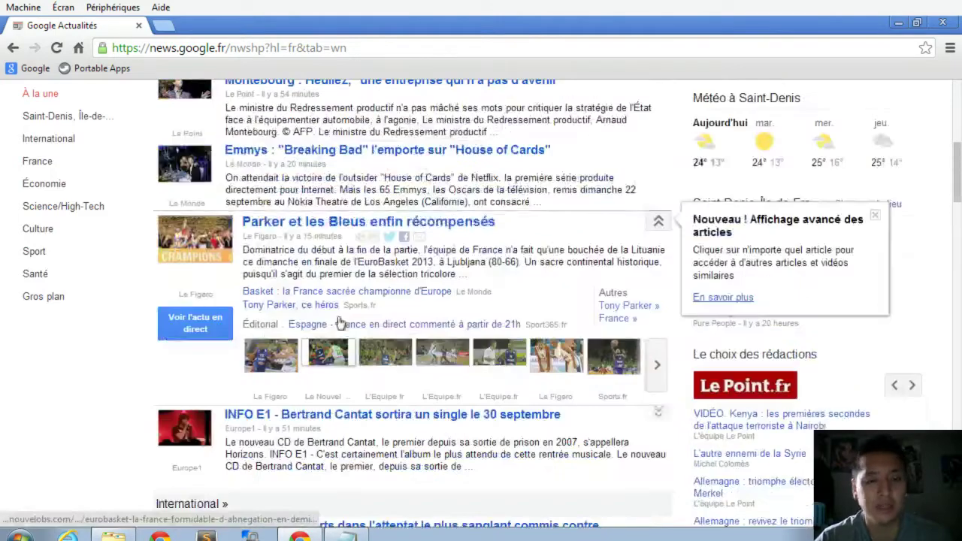
right_click(316, 219)
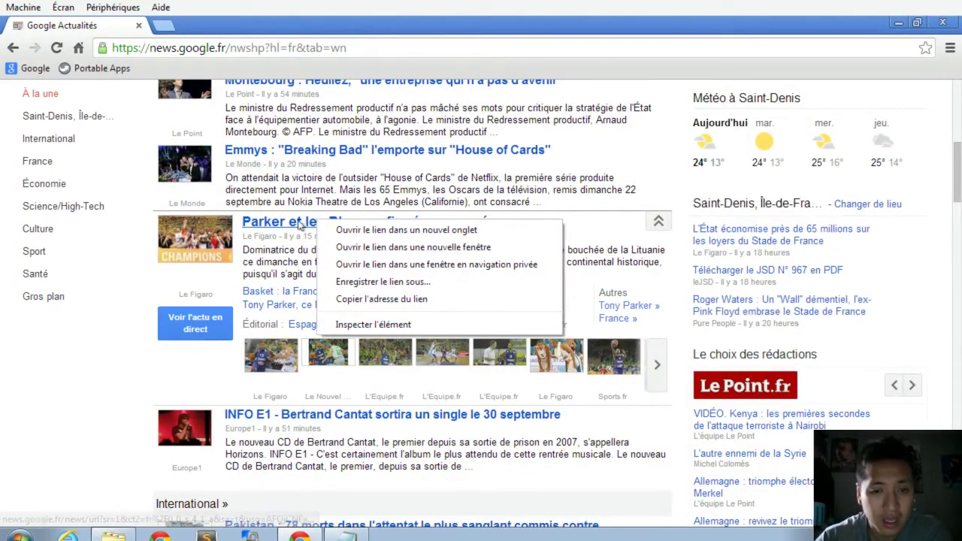
click(376, 298)
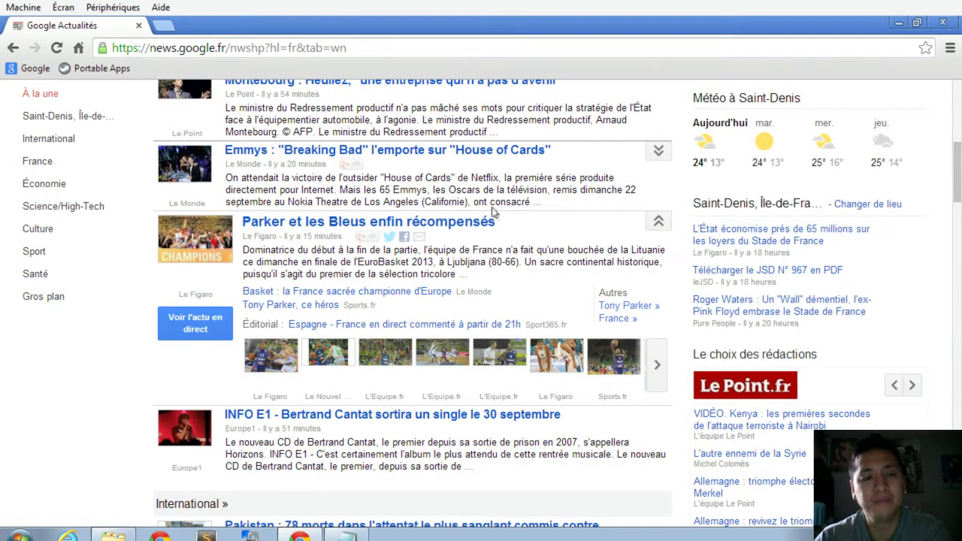
Step: Switch to Notepad, clear its text, and replace the contents with the copied article link
click(346, 535)
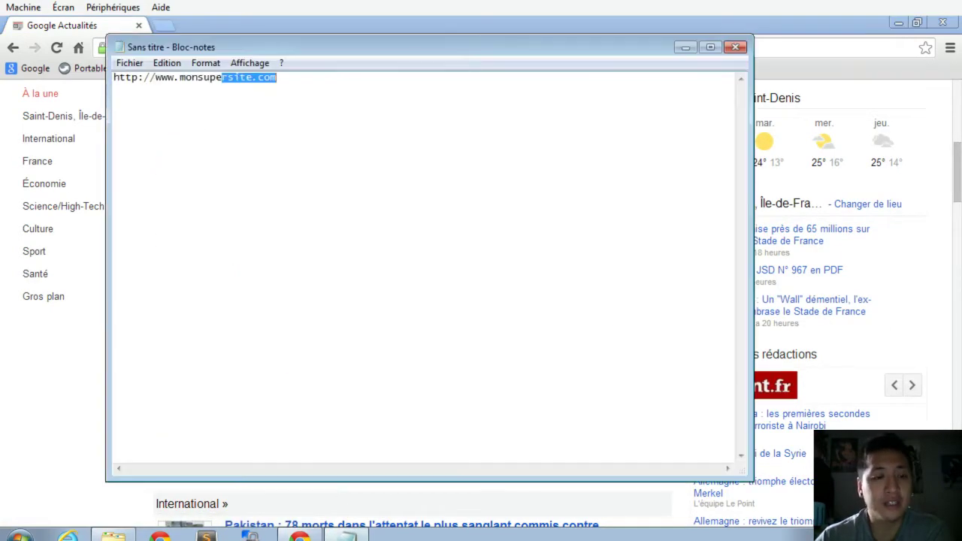
click(343, 162)
key(ctrl+a)
key(Delete)
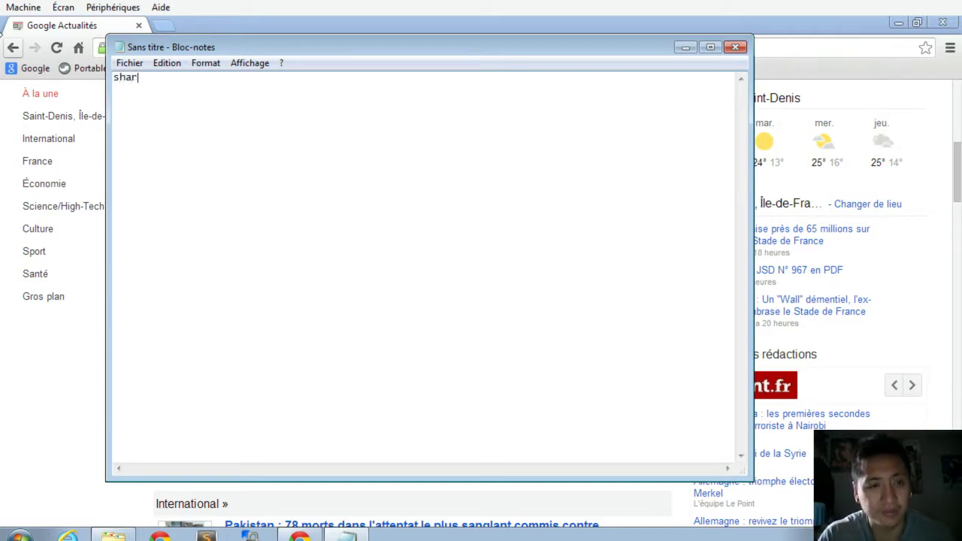
key(ctrl+a)
key(ctrl+v)
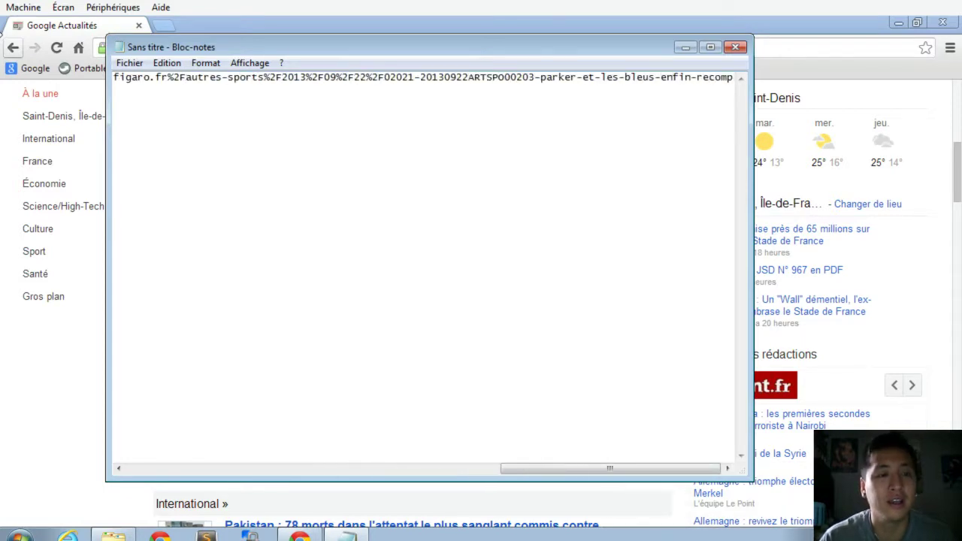
Step: Examine the expanded Partage text and link in Notepad, and compare it with the phrase content in PhraseExpress
key(ctrl+Home)
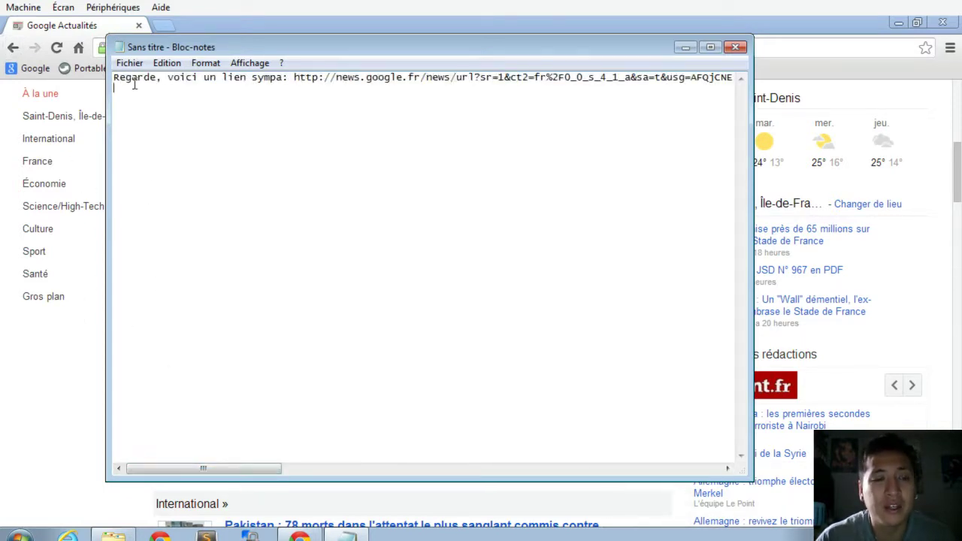
drag(118, 78, 596, 89)
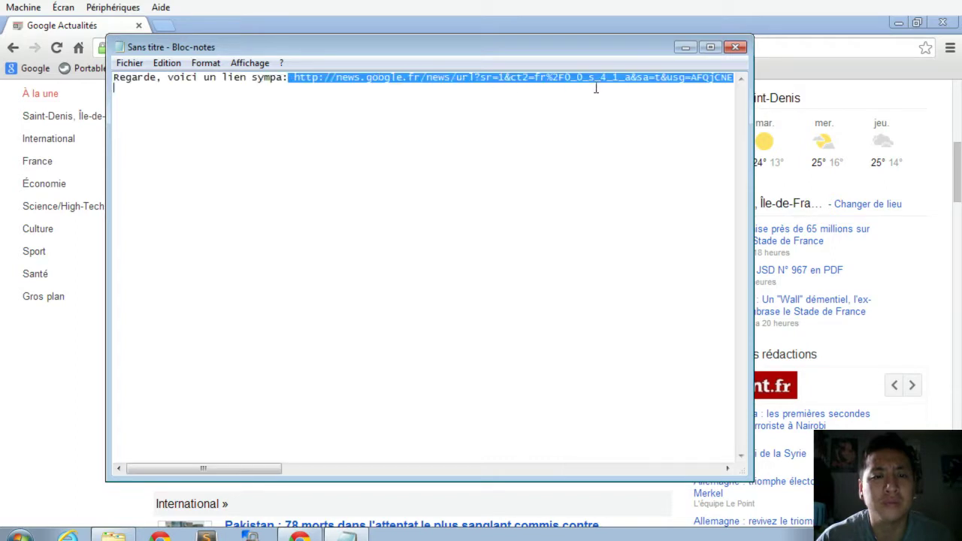
click(613, 86)
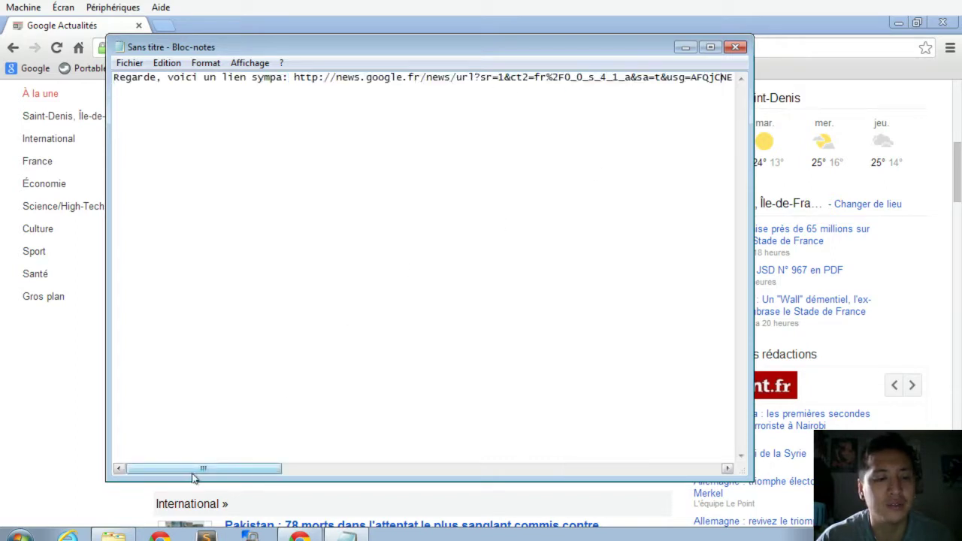
drag(193, 473, 203, 398)
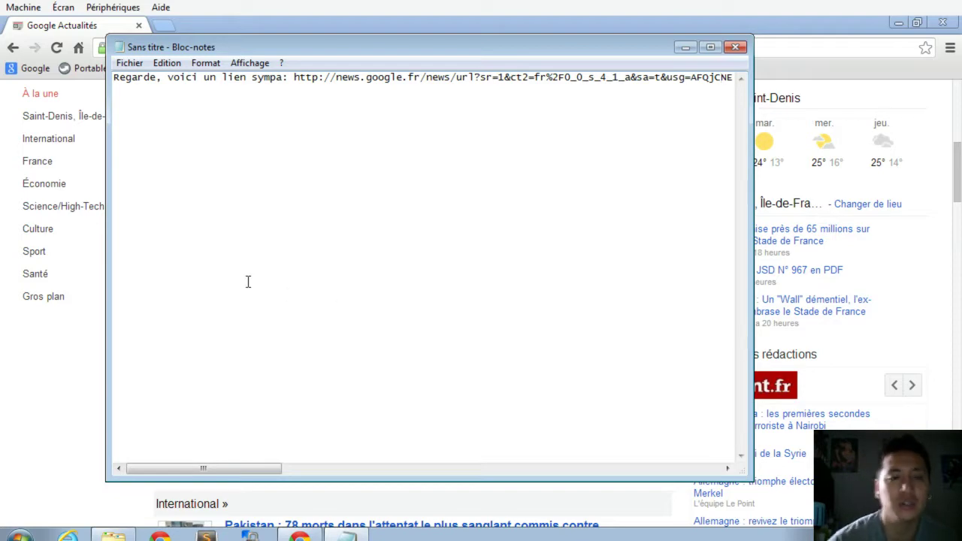
key(alt+Tab)
key(alt+Tab)
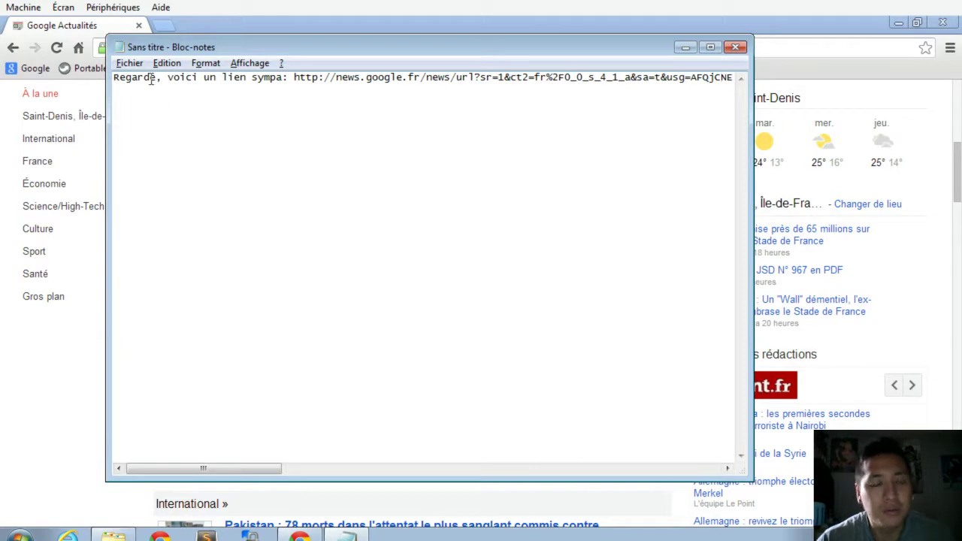
key(alt+Tab)
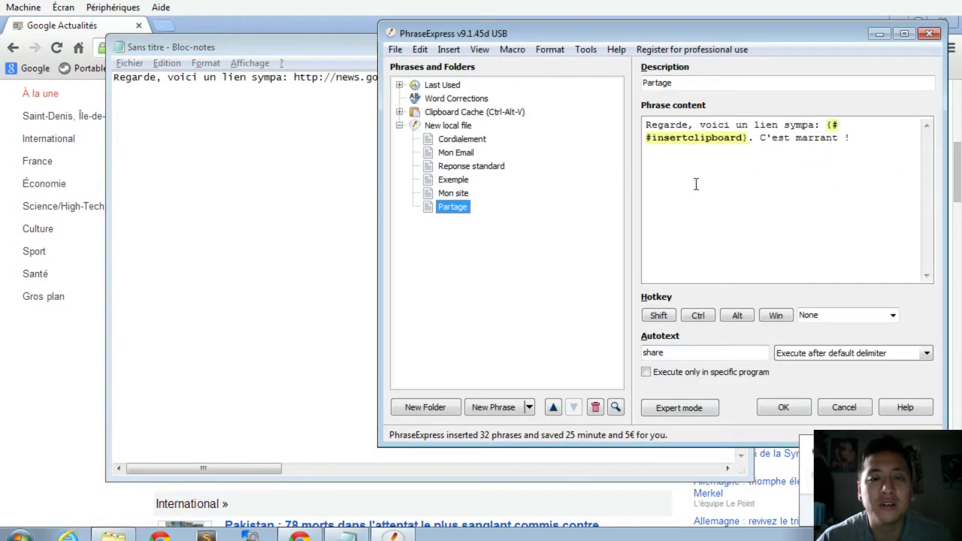
key(ctrl+a)
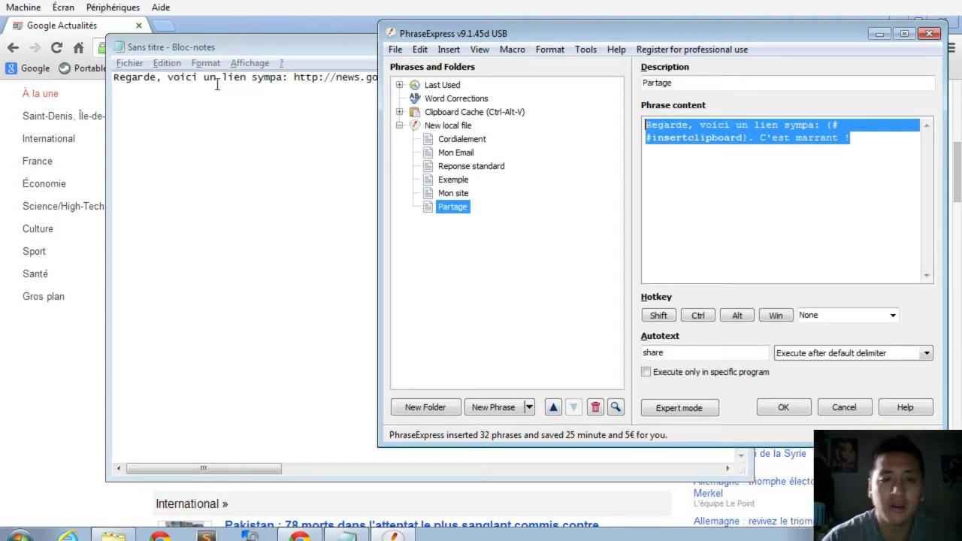
Step: Create a new phrase in New local file with the description "test" and begin its content with "Bonjour"
click(465, 126)
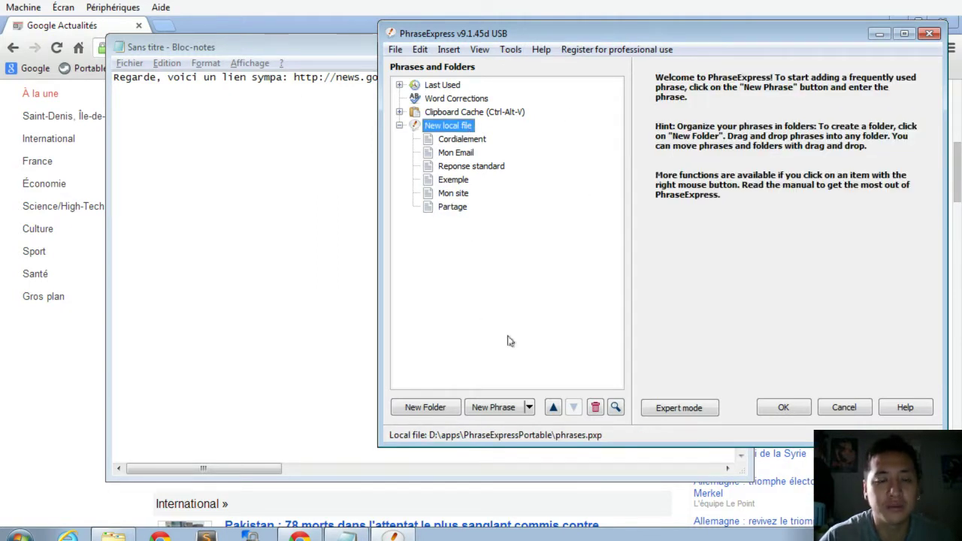
click(493, 407)
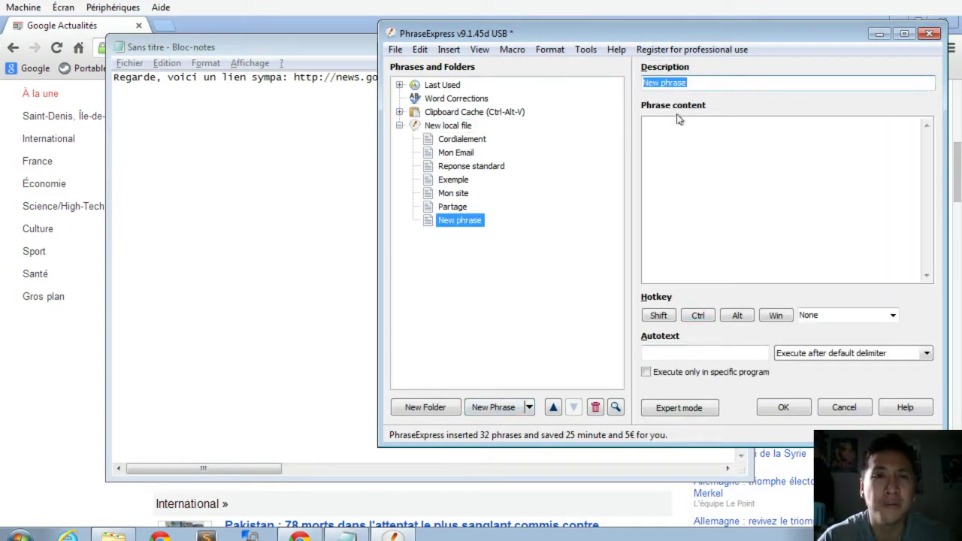
click(691, 83)
triple_click(735, 83)
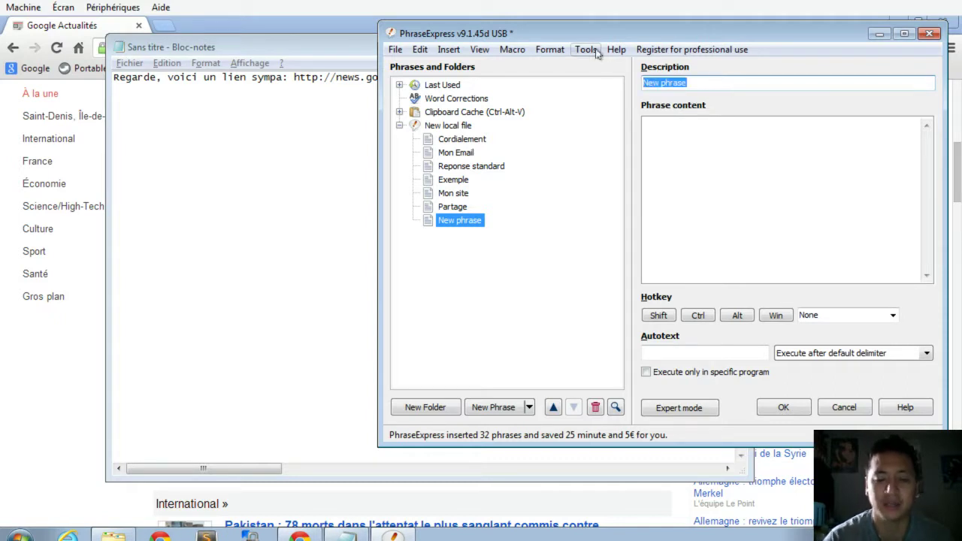
text(test)
key(Tab)
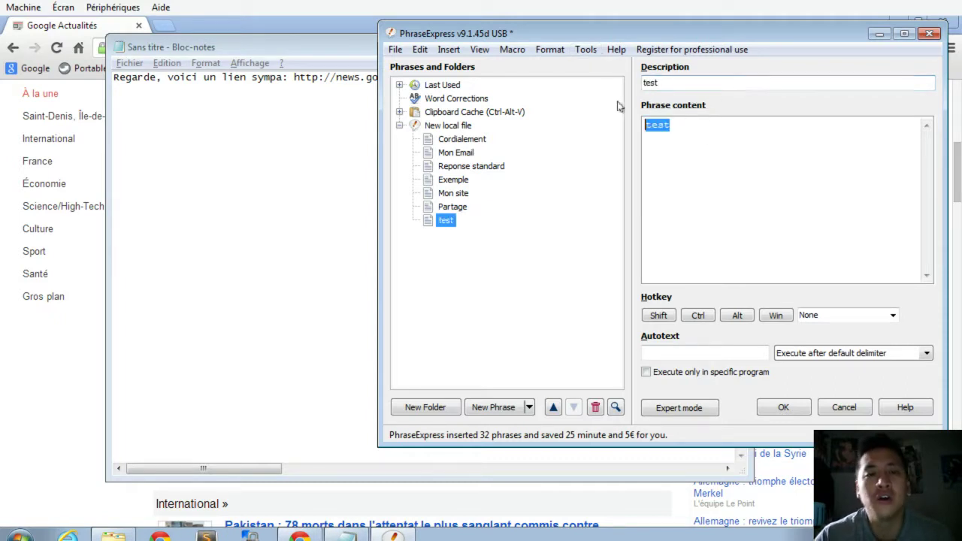
text(Bonjour)
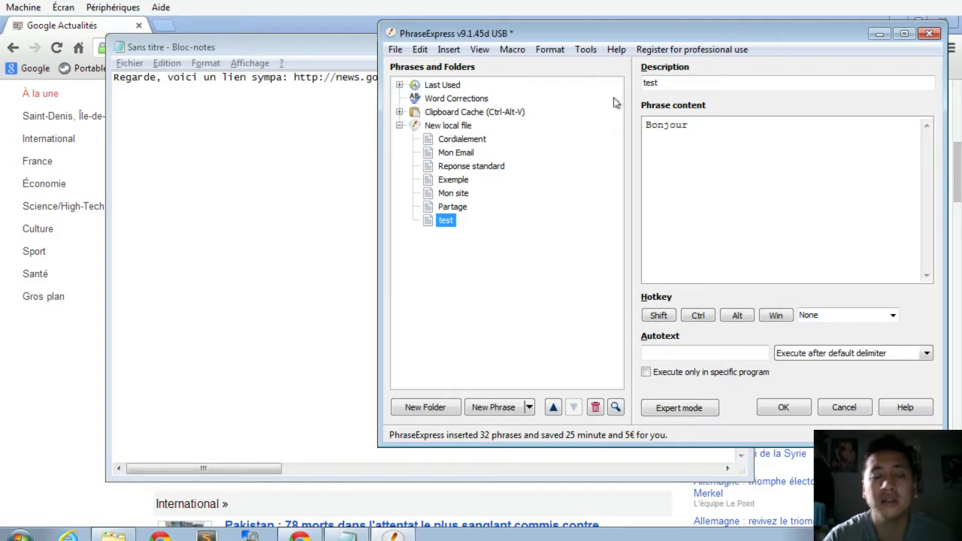
Step: Add a manual text input macro after "Bonjour" with the header "Nom de la personne" and the default text "Cher ami"
right_click(703, 127)
mouse_move(692, 143)
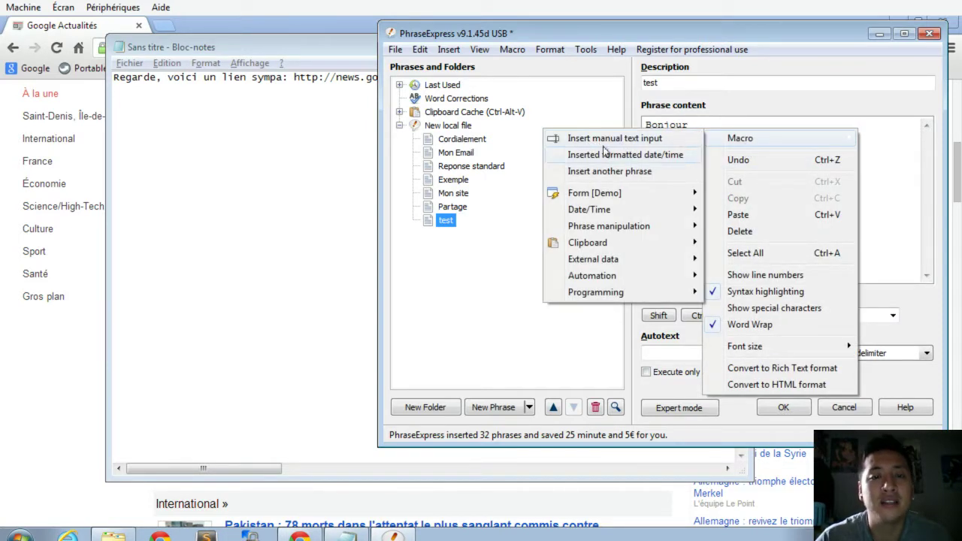
click(607, 140)
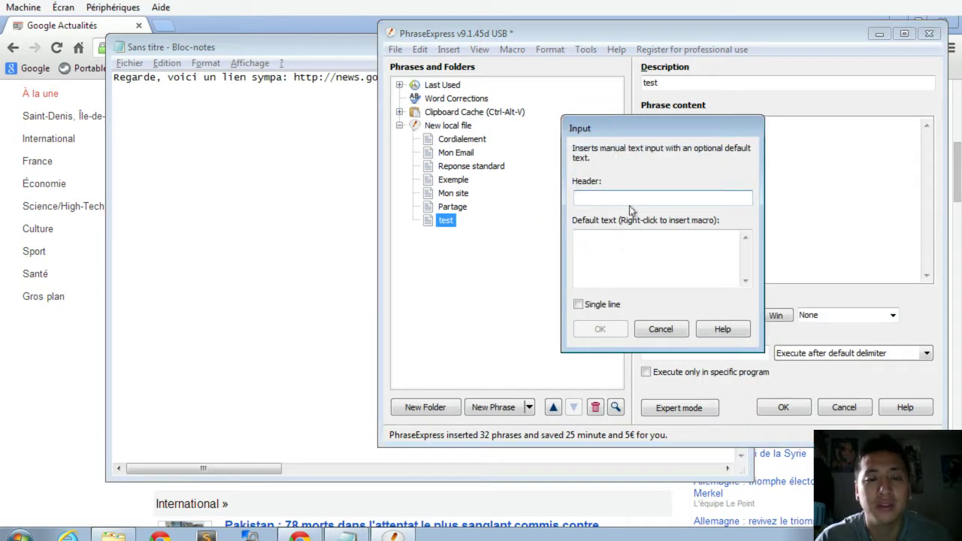
text(Nom de la pe)
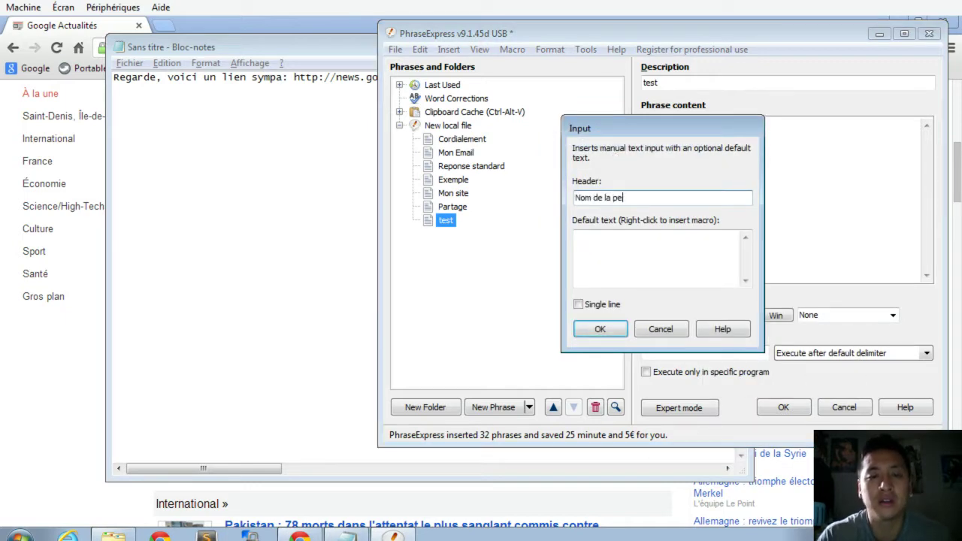
text(rsonne)
click(648, 245)
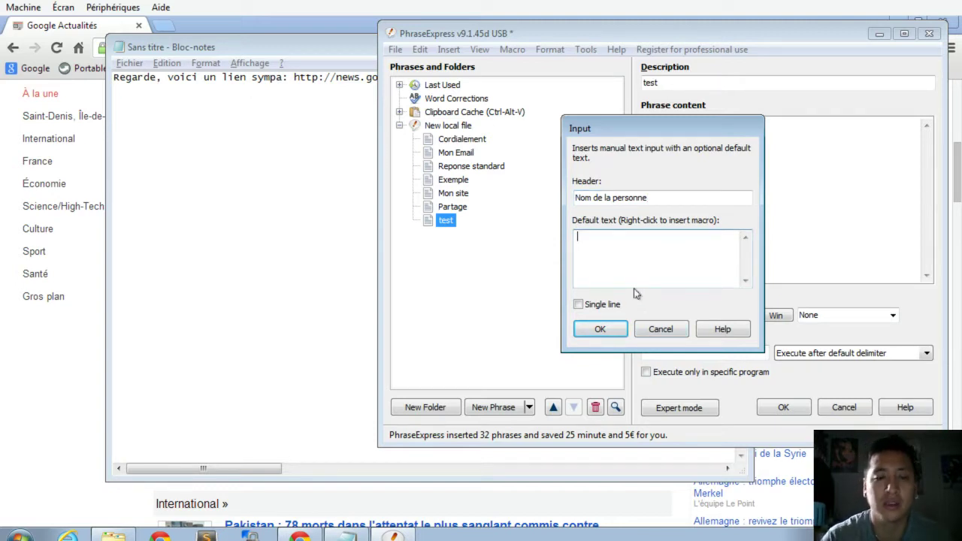
text(Cher ami)
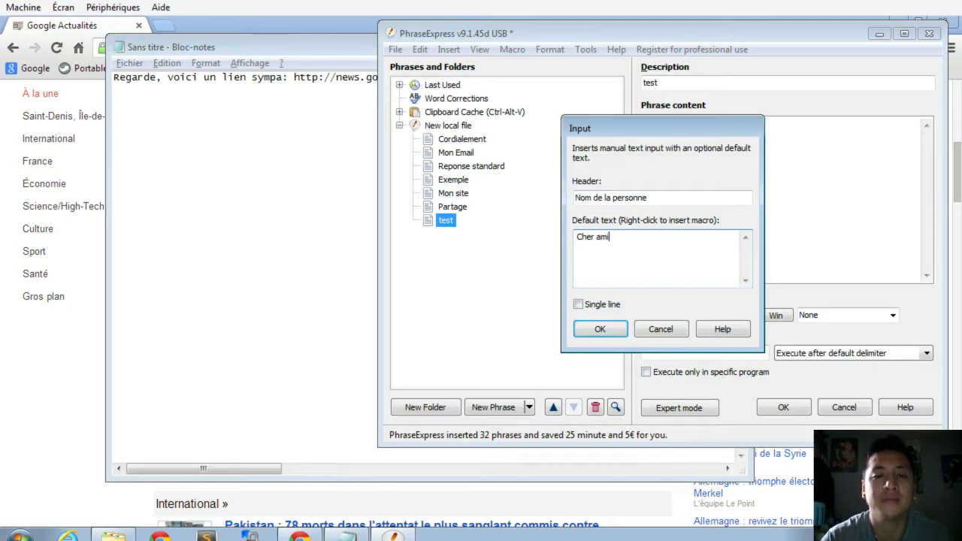
click(601, 330)
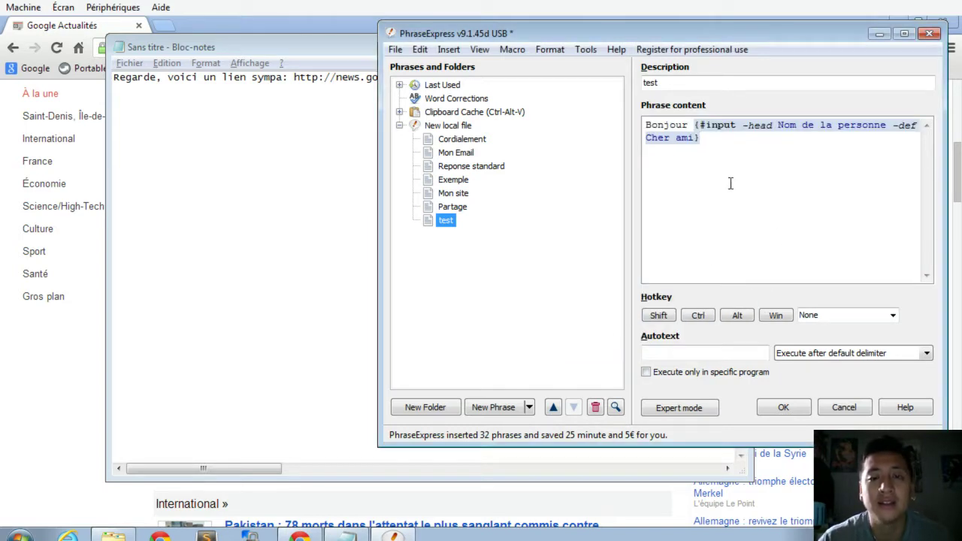
Step: Complete the test phrase's content with a comma after the macro and separate paragraphs "j'ai bien recu votre email." and "Merci"
key(Return)
key(Return)
text(j)
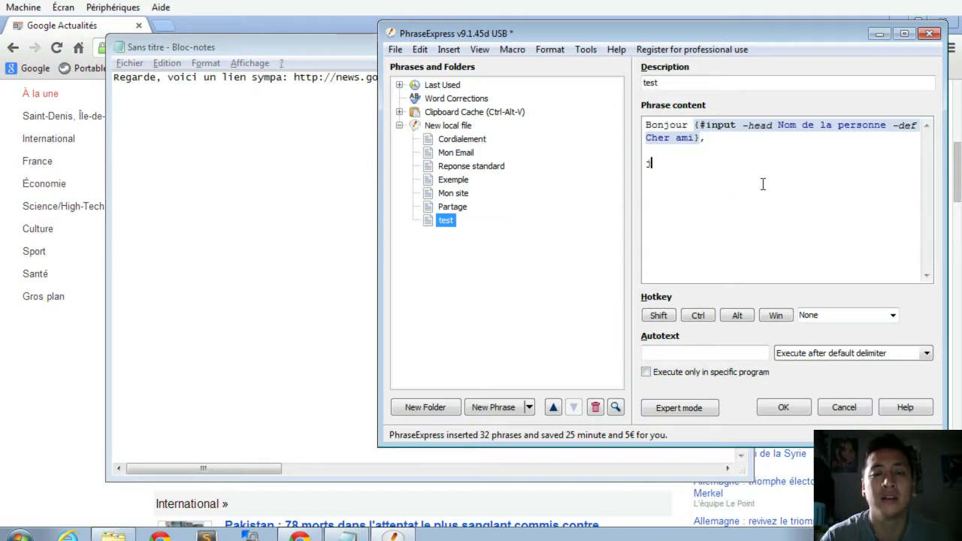
text('ai bien recu vo)
key(BackSpace)
key(BackSpace)
key(BackSpace)
key(BackSpace)
key(BackSpace)
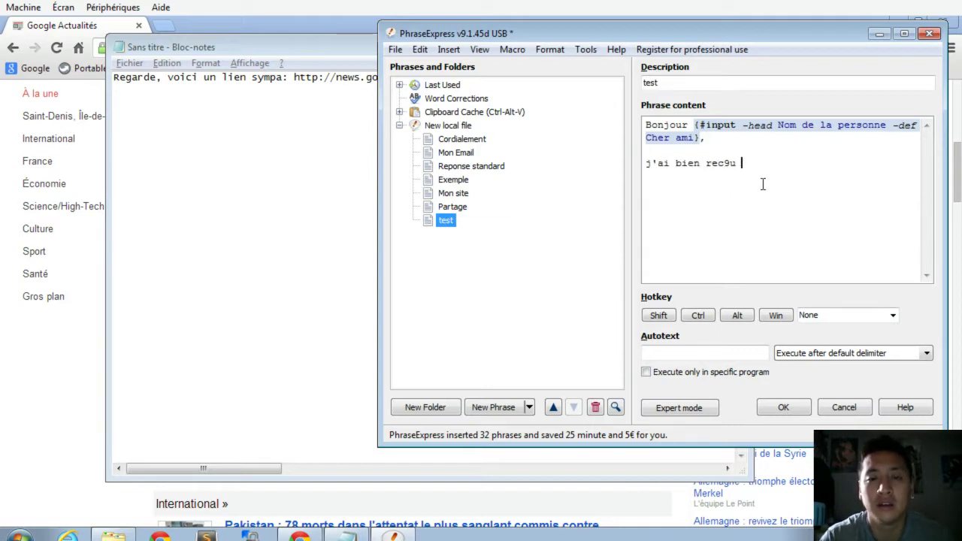
text(cu votre email)
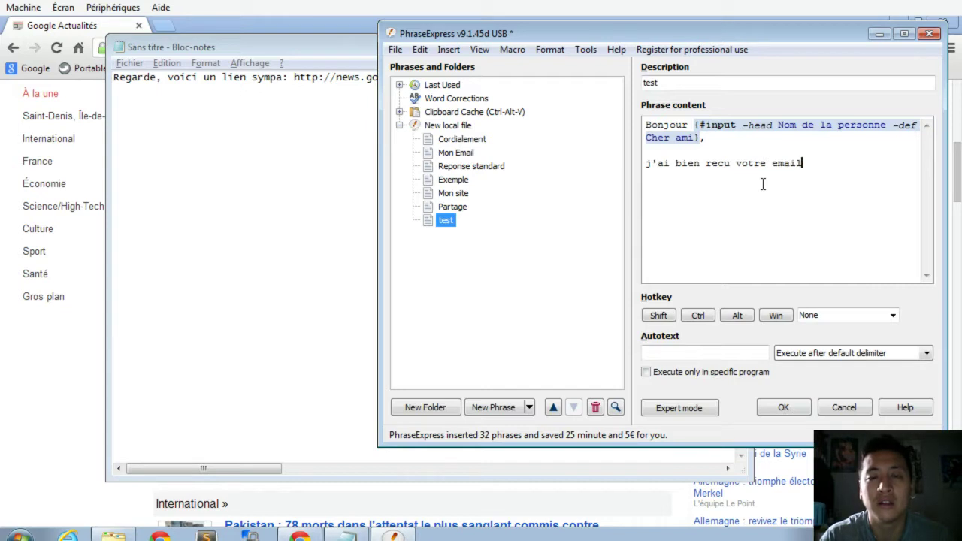
text(.)
key(Return)
key(Return)
text(Merci,)
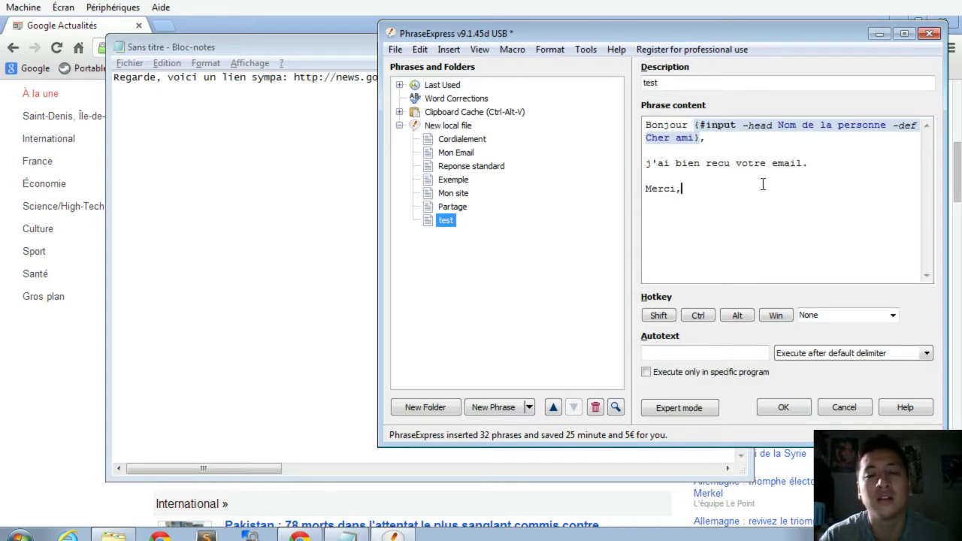
key(BackSpace)
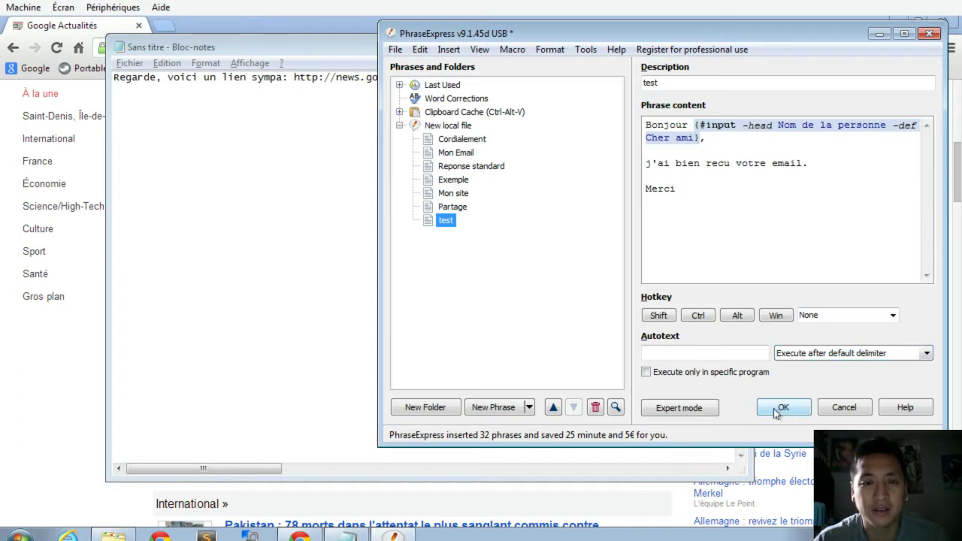
Step: Set the test phrase's autotext to "rep2" and accept the settings
click(692, 357)
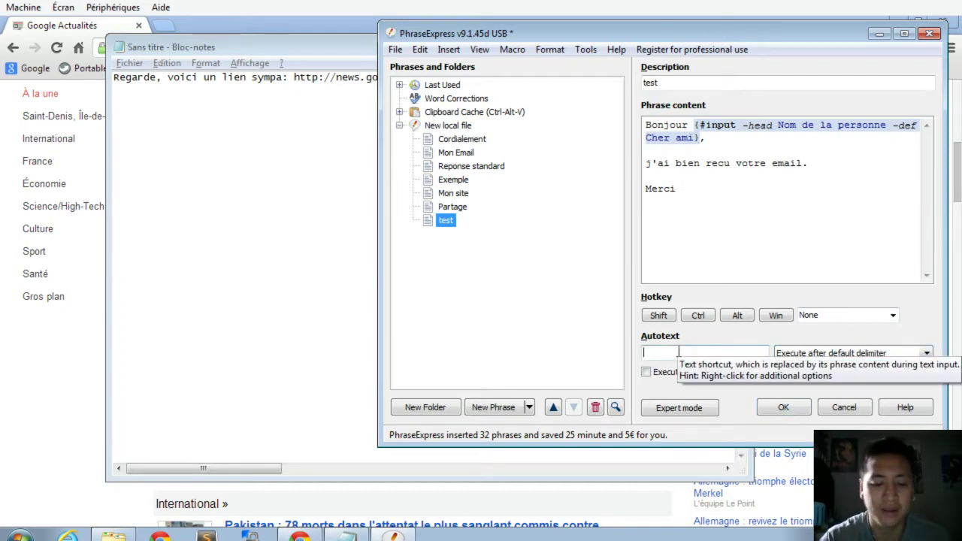
text(rep2)
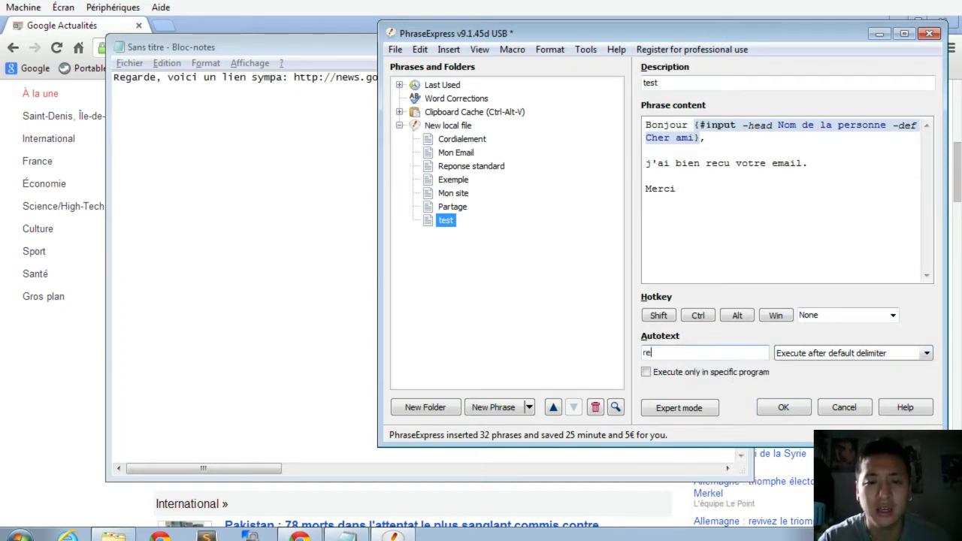
click(783, 406)
Step: Clear the Notepad text and trigger the test phrase with its autotext "rep2"
key(ctrl+a)
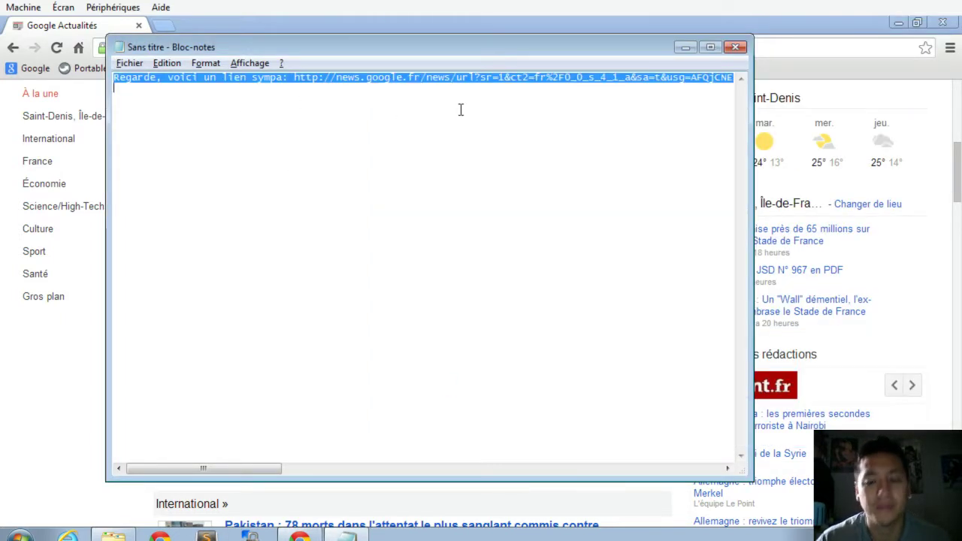
key(Delete)
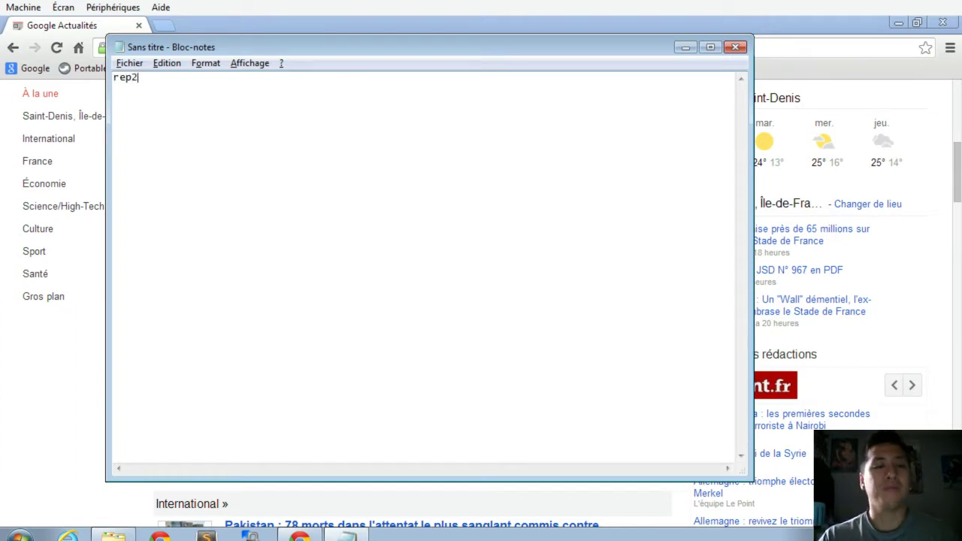
text(rep2)
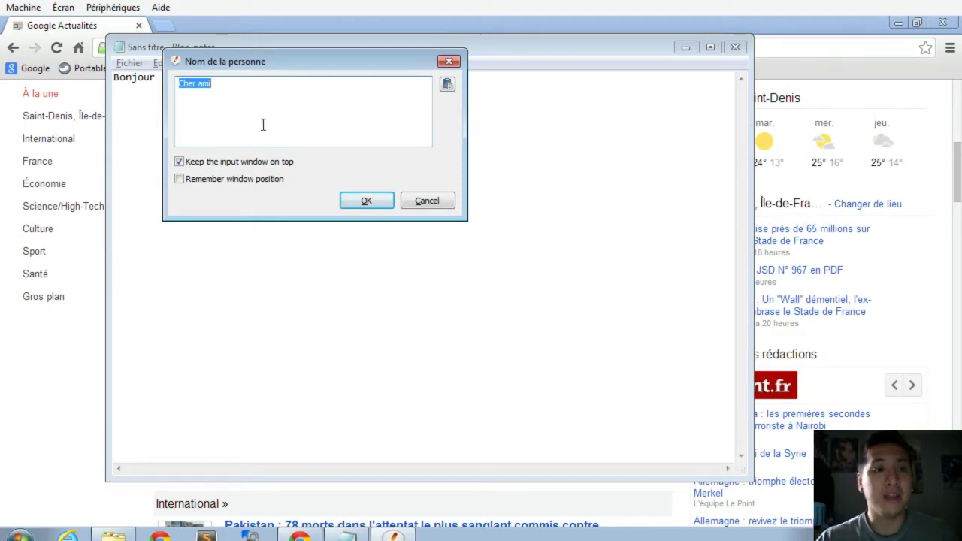
Step: Replace the default text in the Nom de la personne prompt with a first name, confirm it, and review the inserted reply
drag(242, 102, 177, 82)
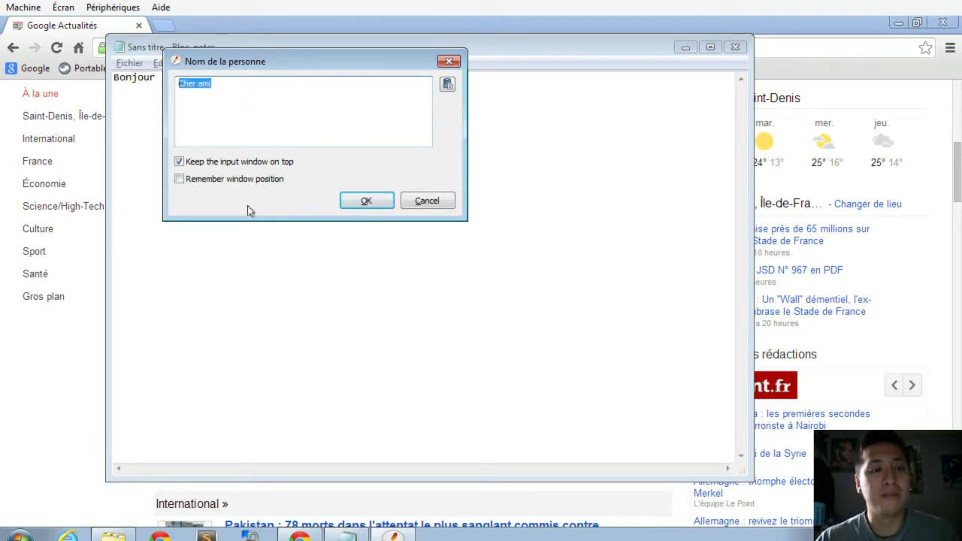
drag(267, 80, 178, 82)
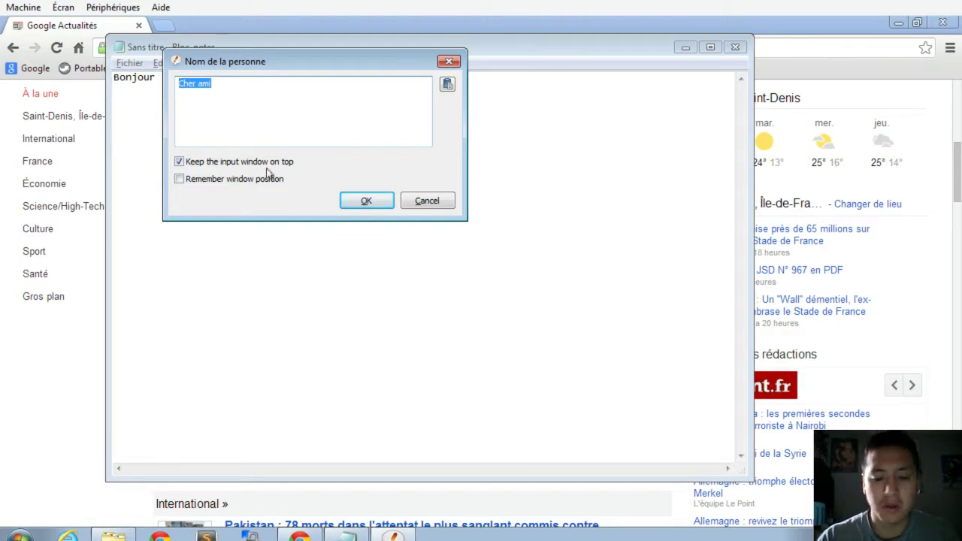
text(V)
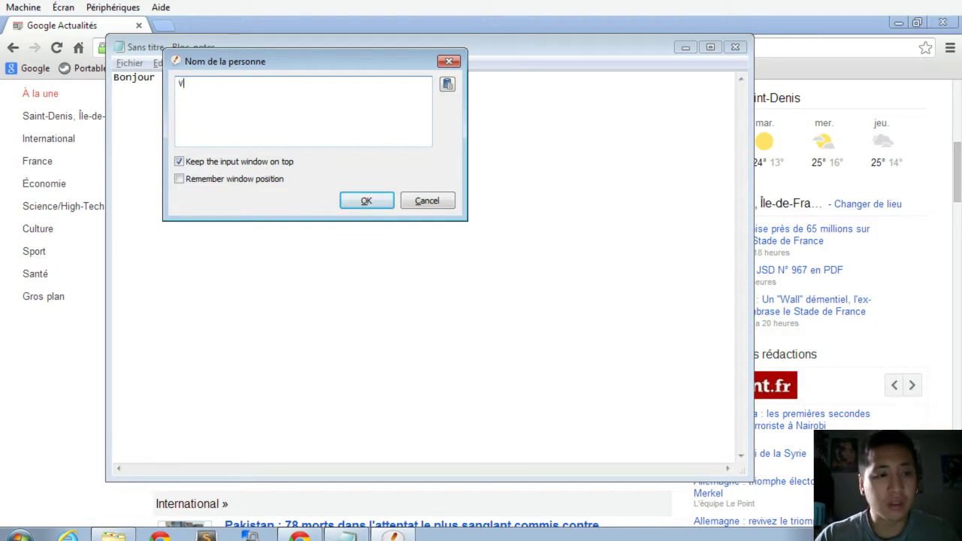
text(ale2rie)
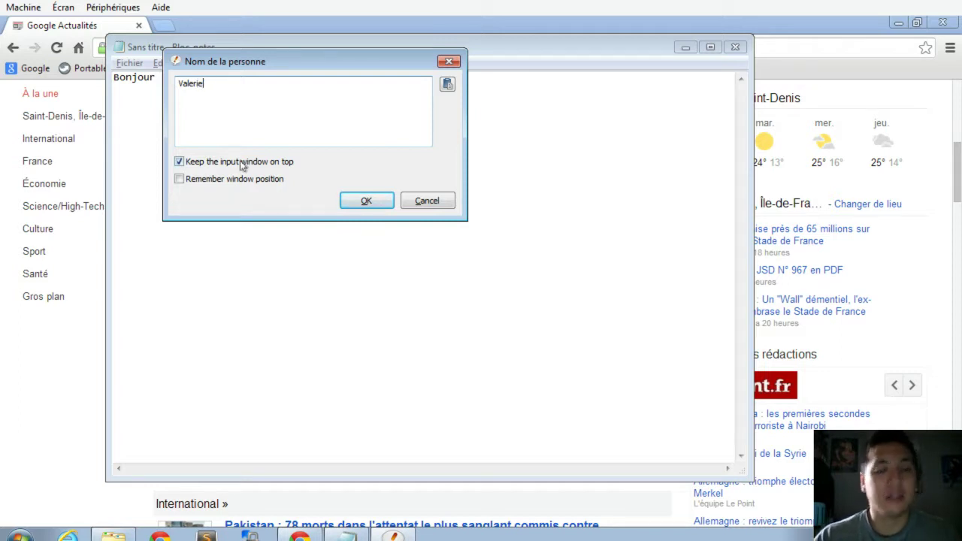
click(364, 199)
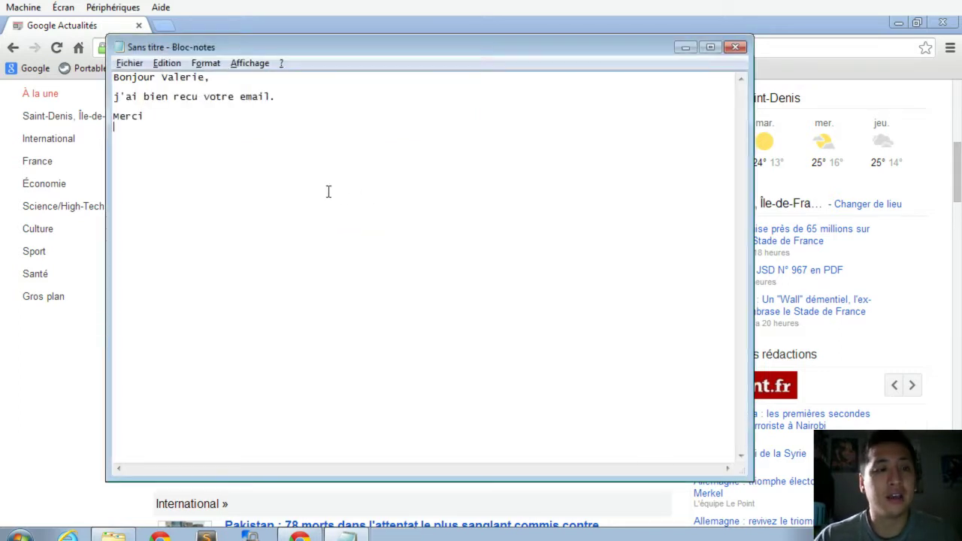
drag(160, 78, 202, 83)
click(211, 93)
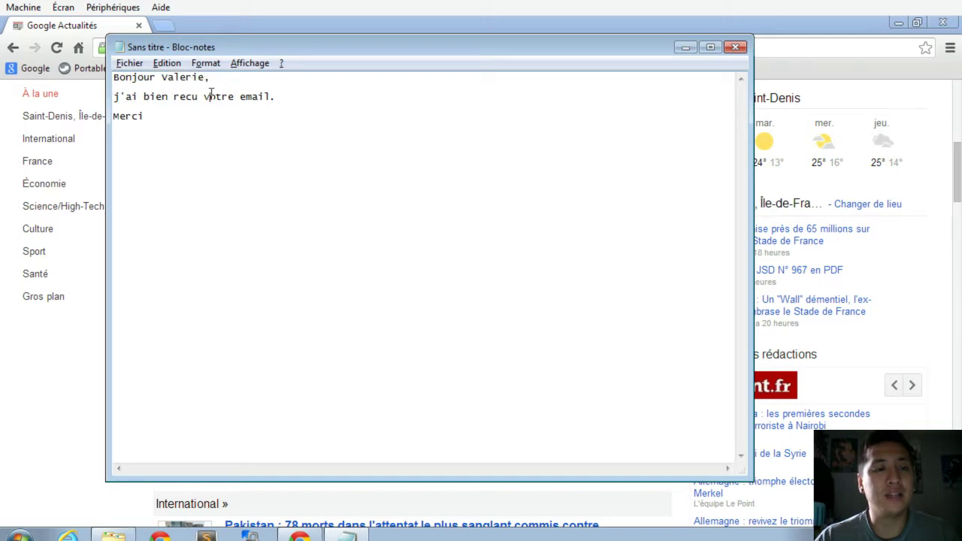
click(151, 118)
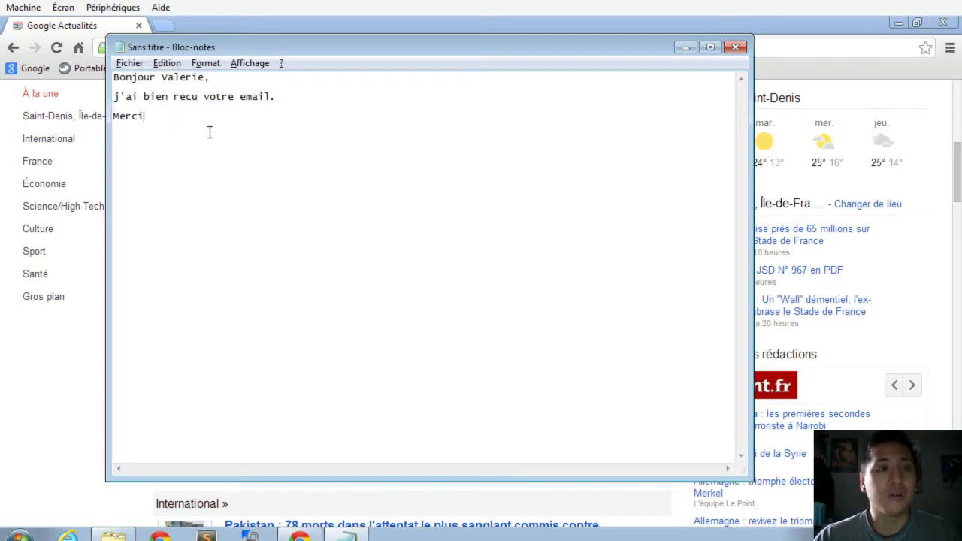
key(Return)
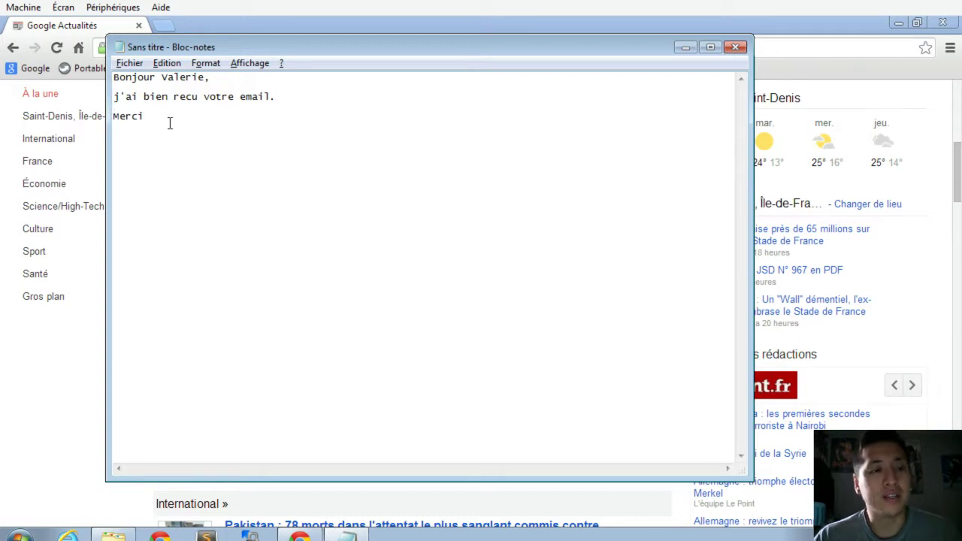
key(BackSpace)
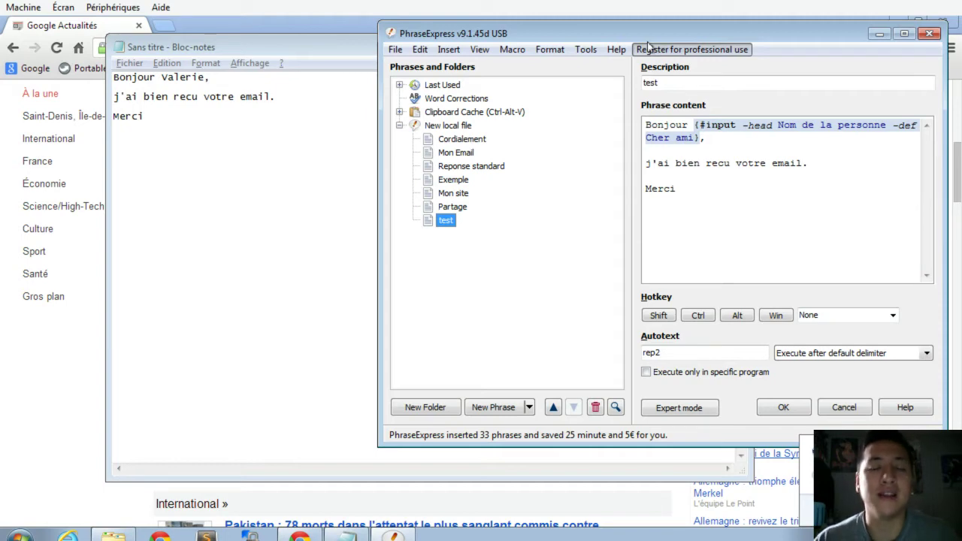
click(585, 49)
click(577, 51)
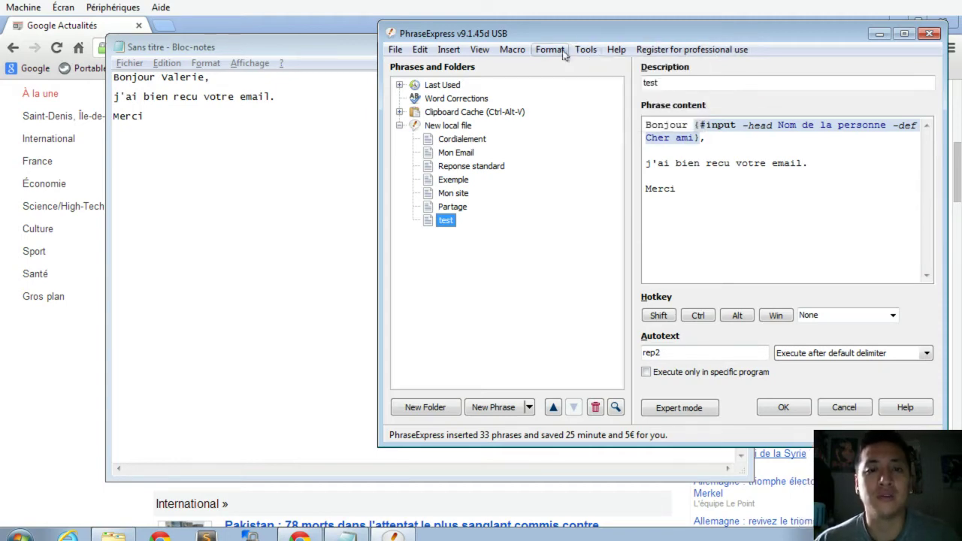
click(562, 53)
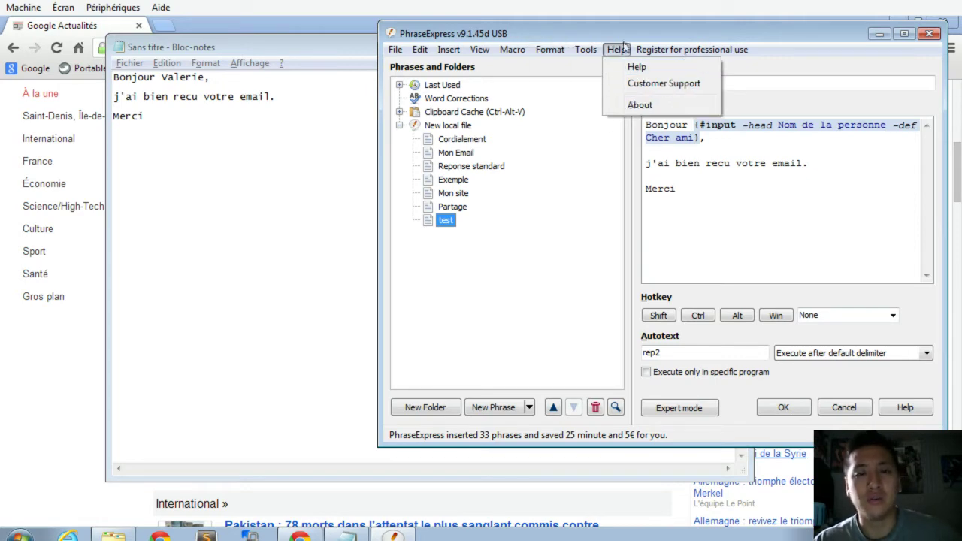
click(760, 223)
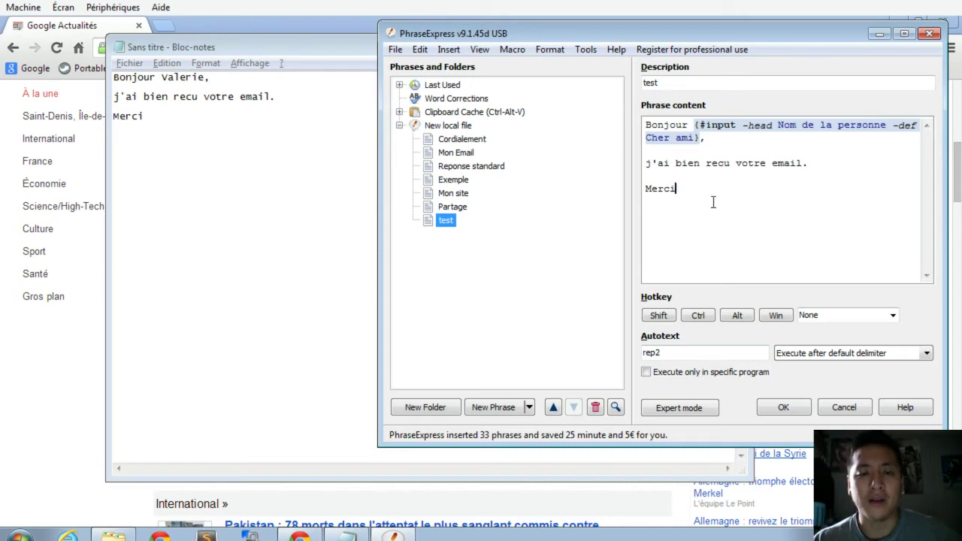
Step: Examine the test phrase's autotext and its full phrase content, including the Nom de la personne input macro
click(666, 353)
drag(665, 352, 628, 344)
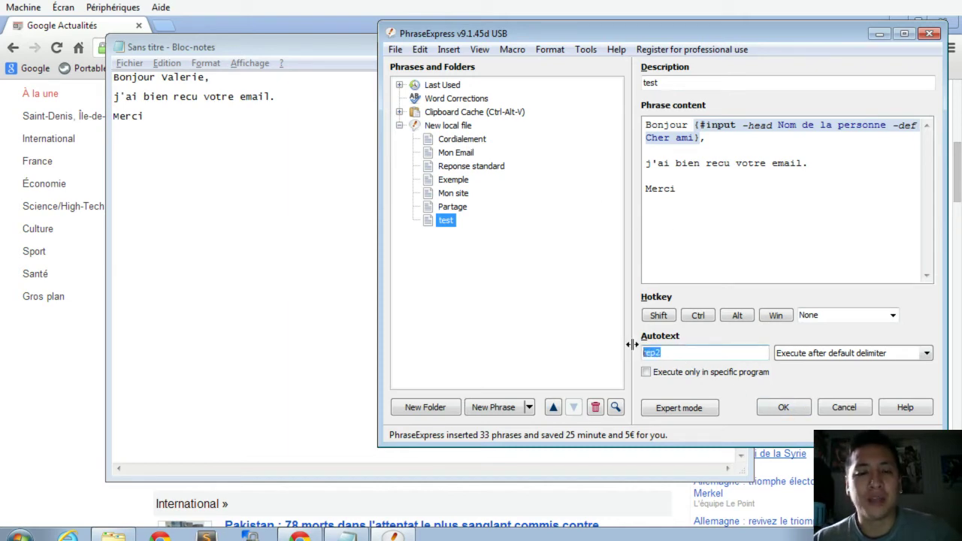
click(672, 349)
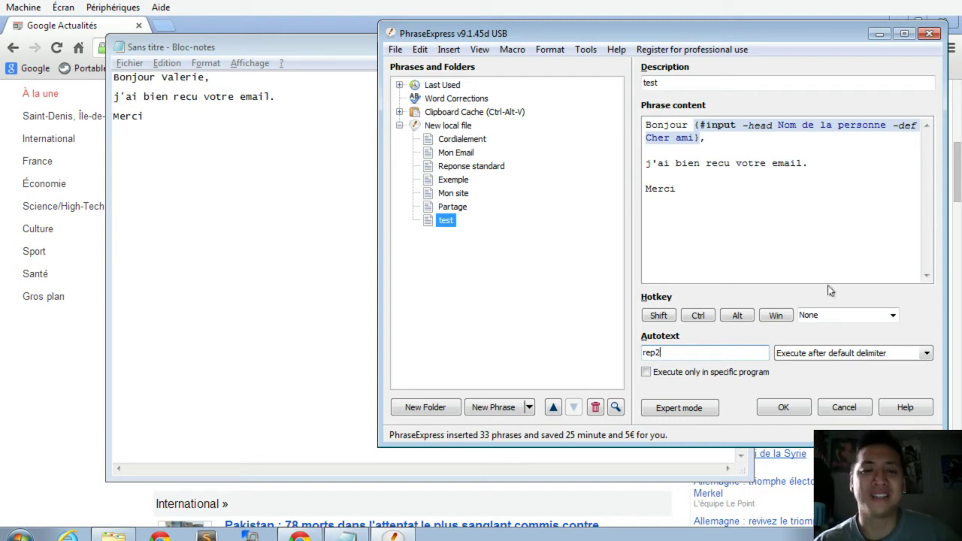
drag(695, 190, 588, 87)
click(740, 212)
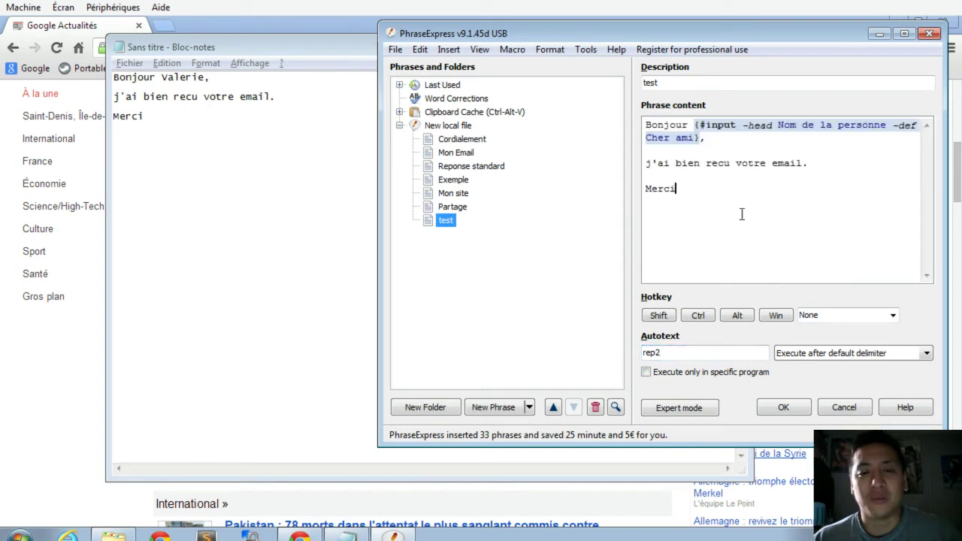
drag(736, 202, 602, 117)
drag(699, 194, 613, 115)
click(718, 215)
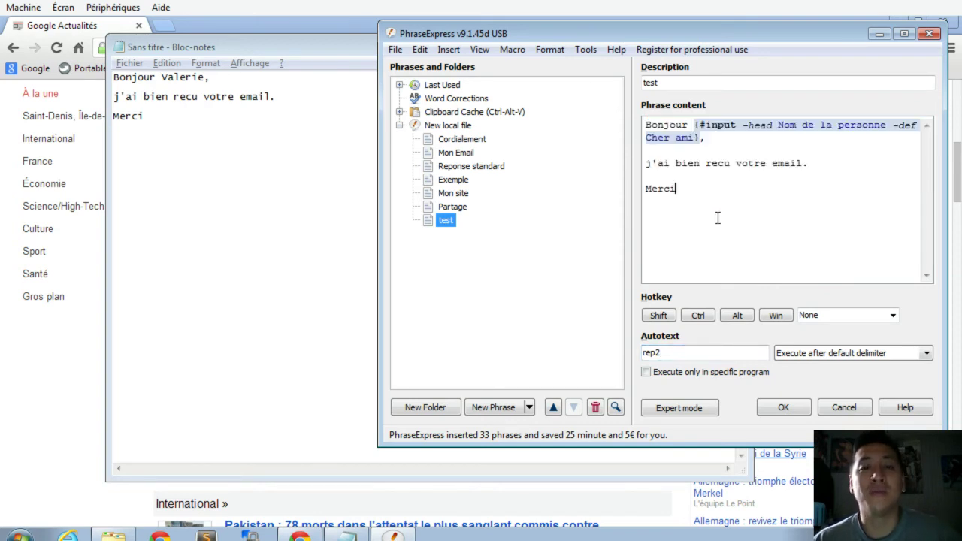
drag(728, 216, 593, 121)
click(688, 221)
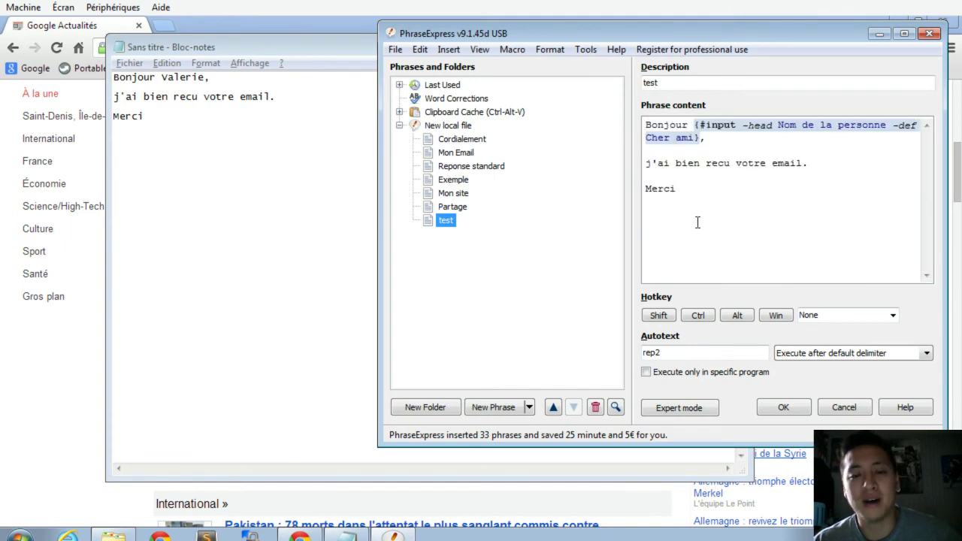